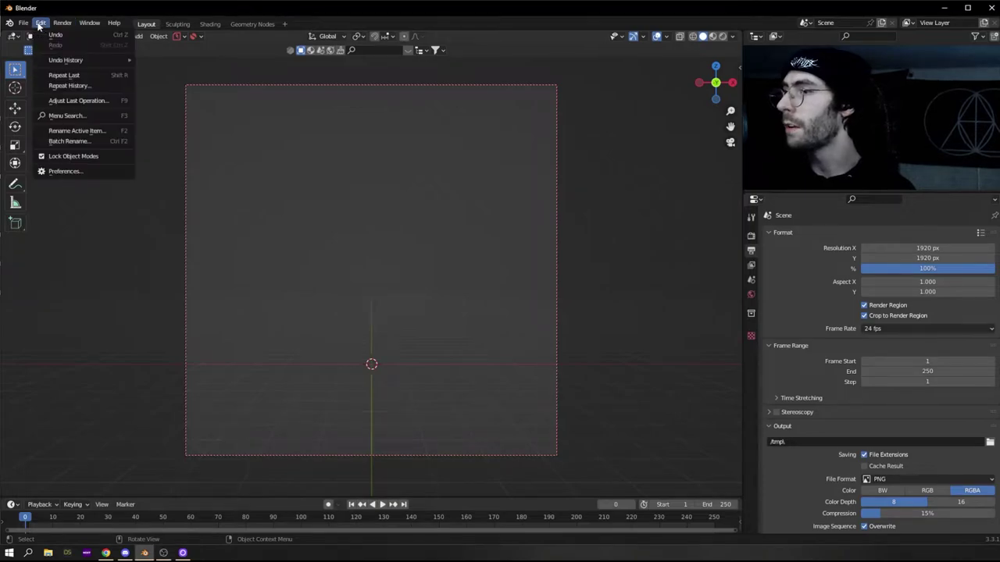
# Enable the Mesh: LoopTools add-on by searching 'loop' in the Add-ons preferences
pyautogui.click(74, 171)
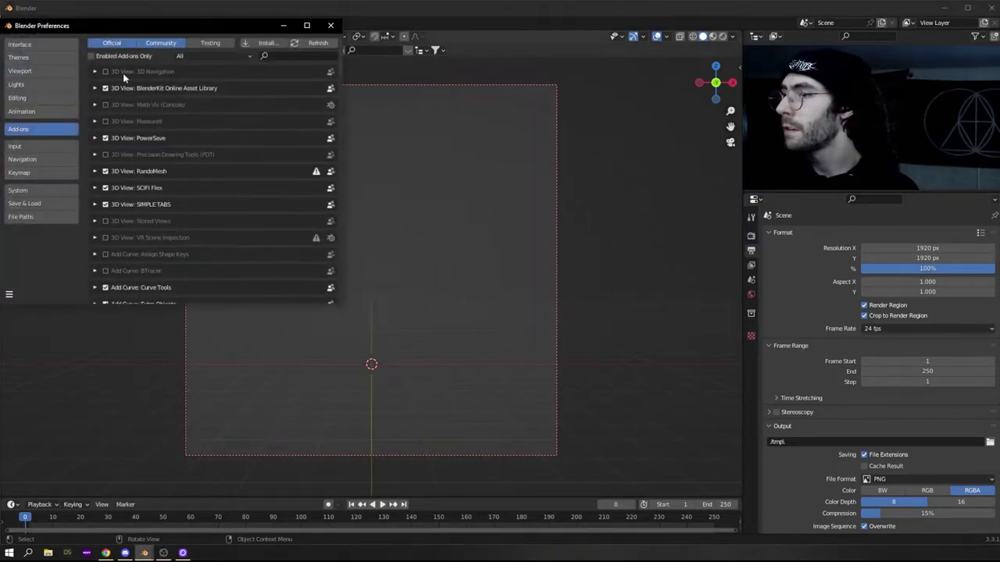
pyautogui.click(289, 56)
pyautogui.write('loop')
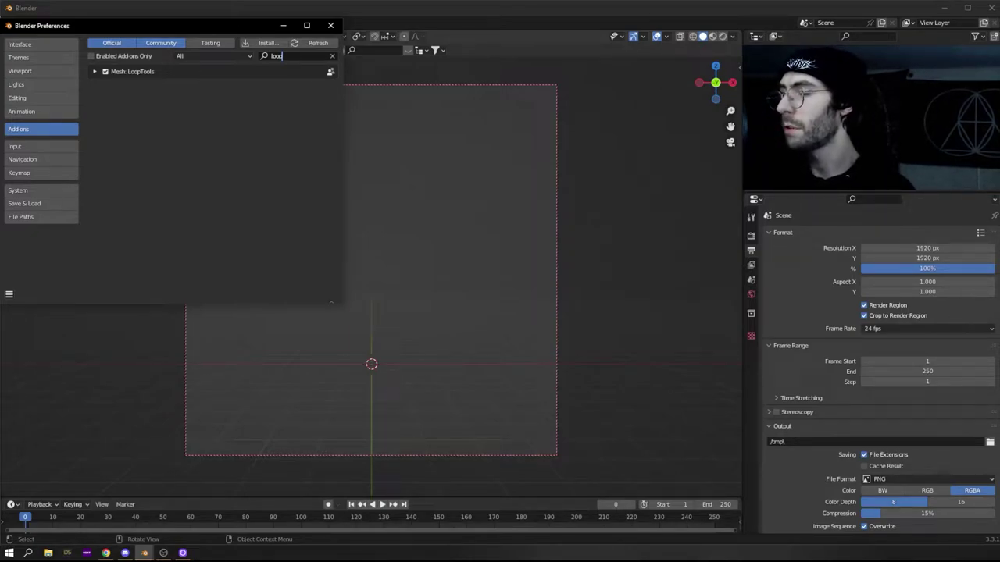
pyautogui.click(106, 71)
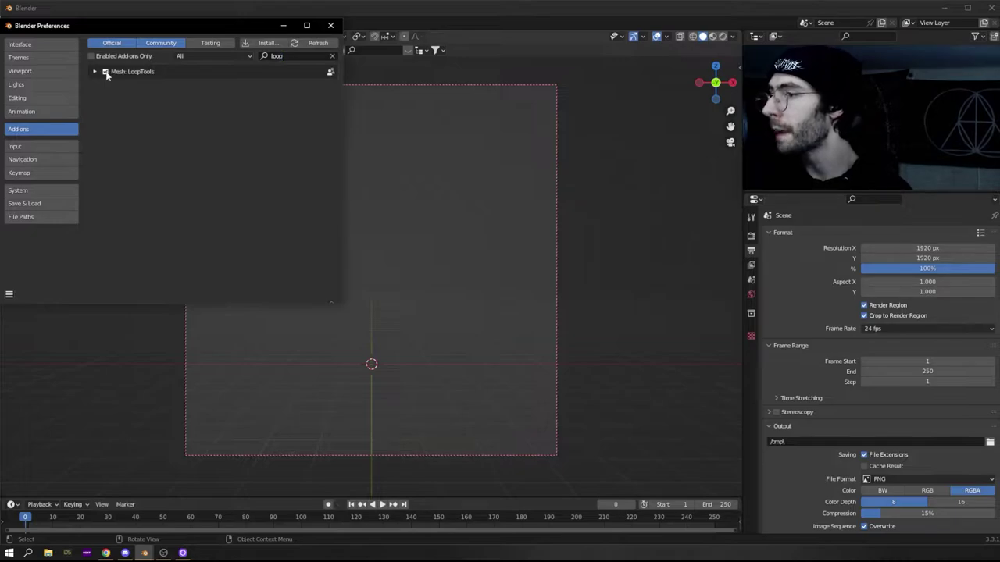
# Close Preferences and add a Bezier curve at the origin
pyautogui.click(330, 25)
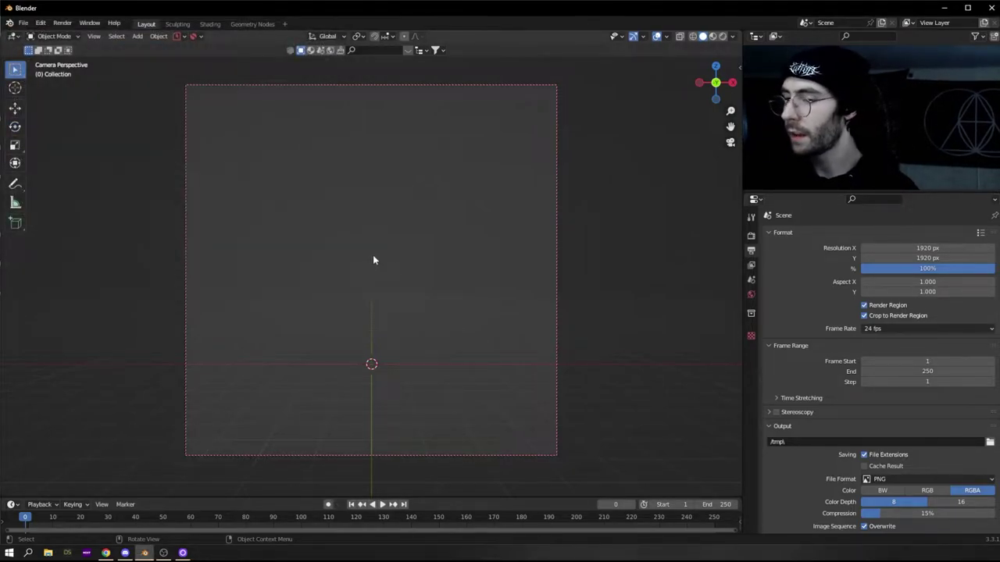
pyautogui.hotkey('shift', 'a')
pyautogui.moveTo(305, 215)
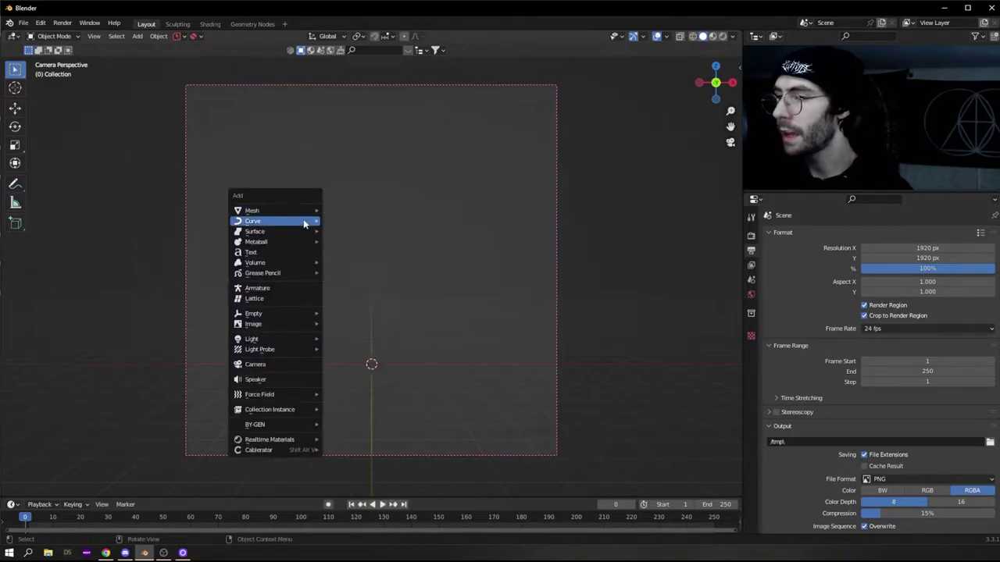
pyautogui.click(349, 223)
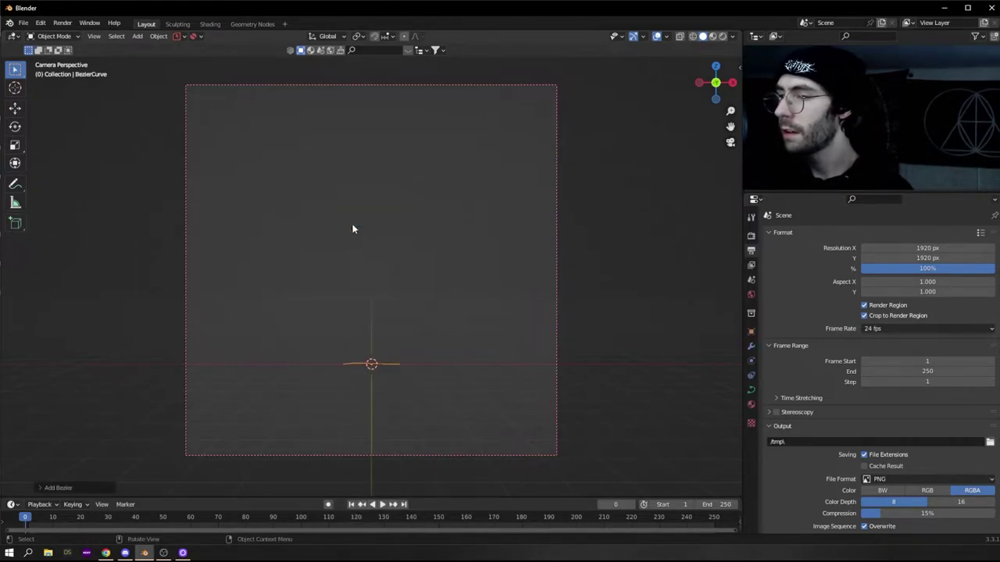
# In Edit Mode, delete all the curve's points and switch to the Draw tool
pyautogui.click(54, 35)
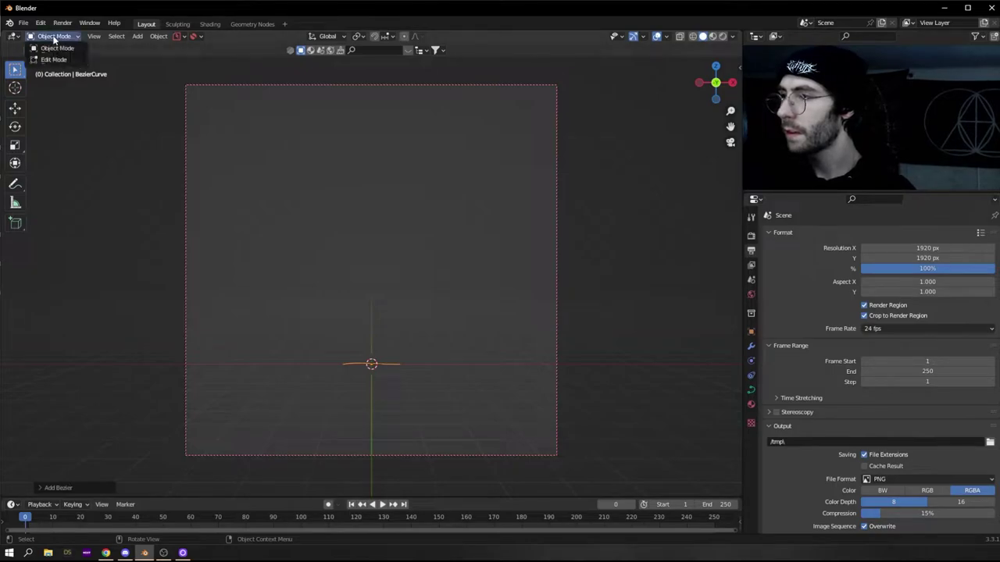
pyautogui.click(52, 58)
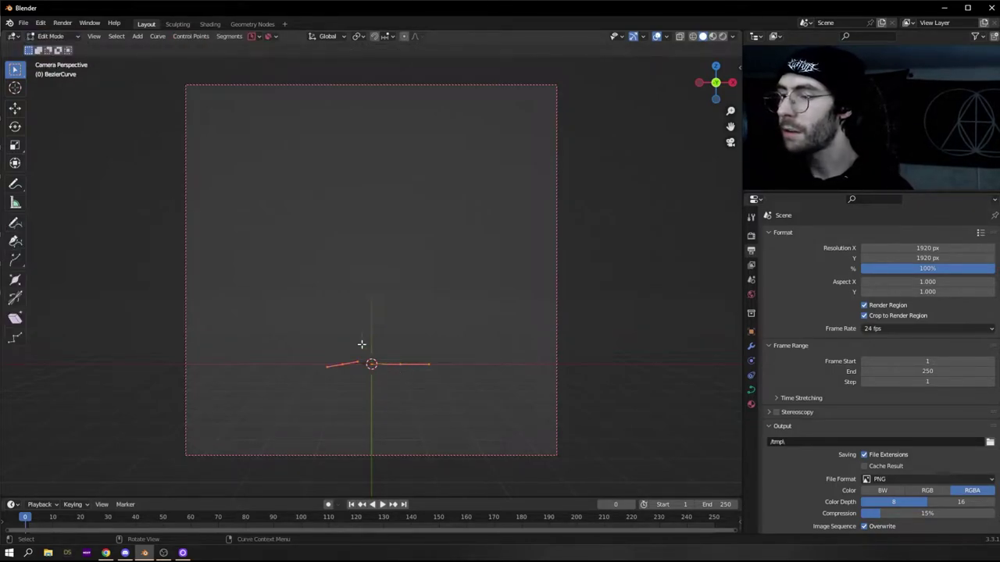
pyautogui.press('x')
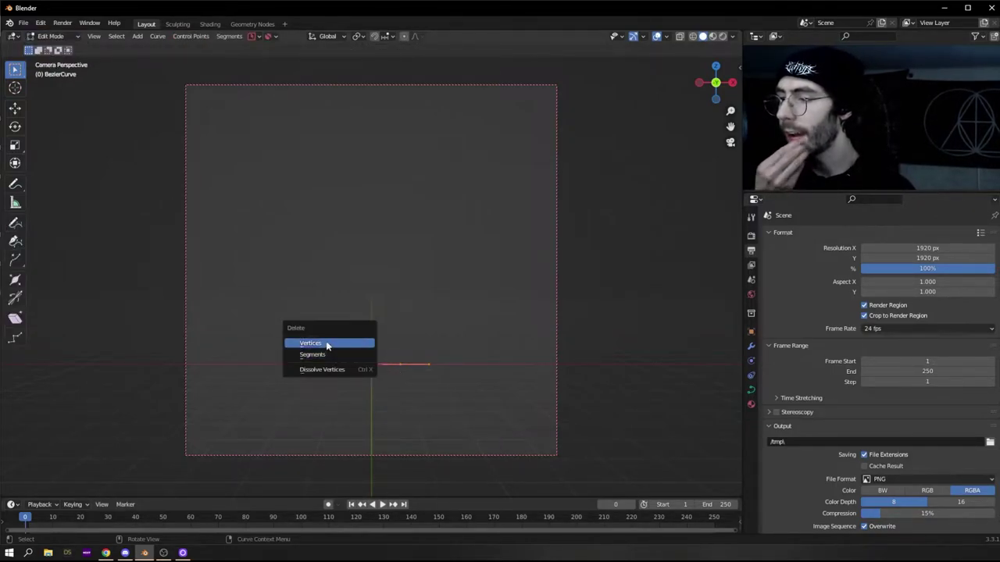
pyautogui.click(328, 343)
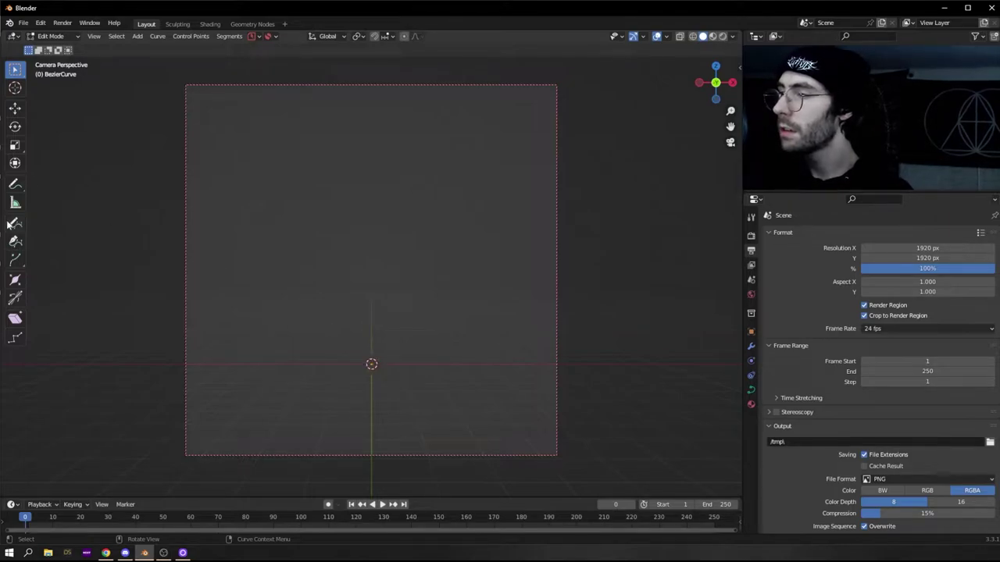
pyautogui.click(13, 224)
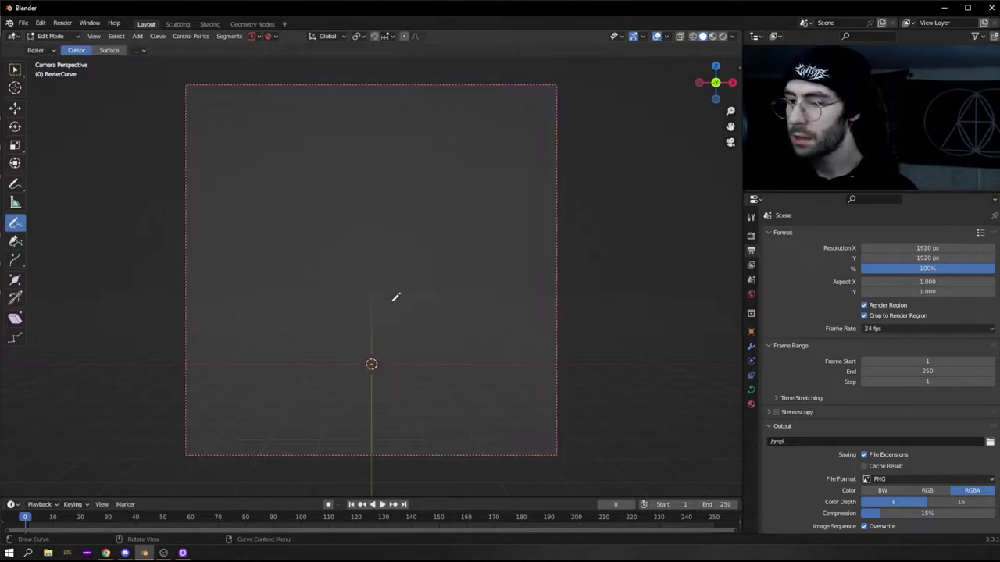
# Draw three closed freehand loops in the front (numpad 1), right (numpad 3) and top (numpad 7) views
pyautogui.press('KP_1')
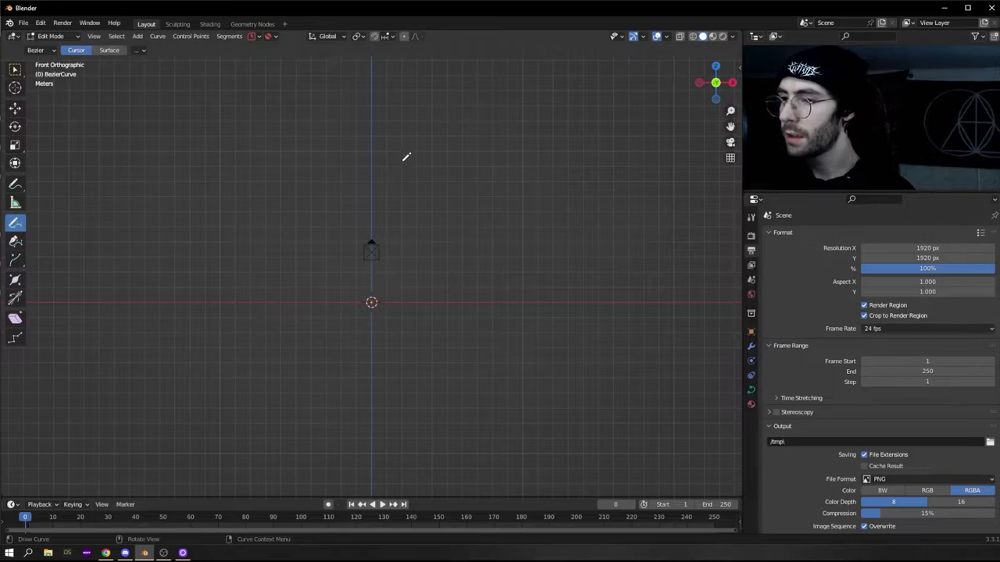
pyautogui.moveTo(402, 161); pyautogui.dragTo(351, 176)
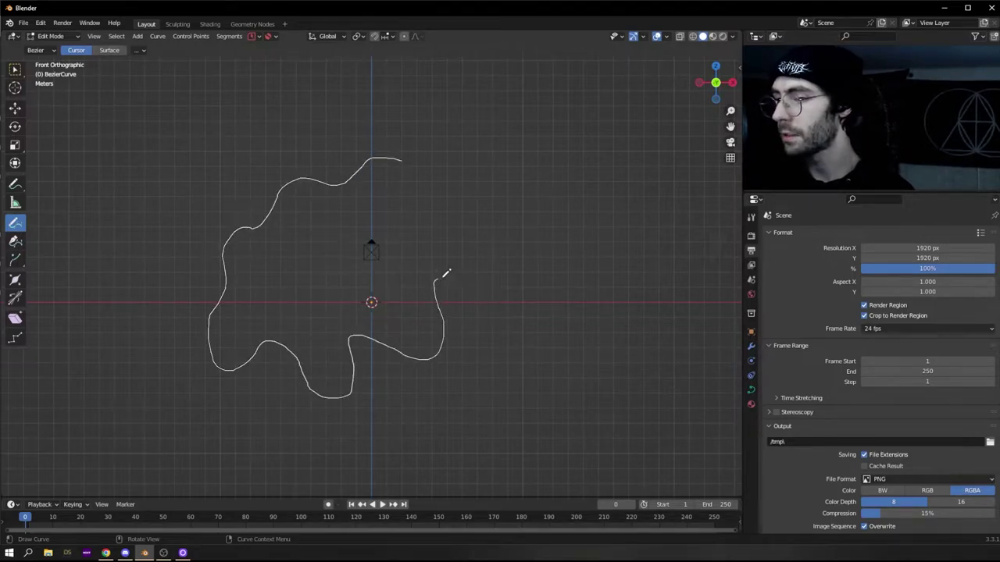
pyautogui.moveTo(442, 210); pyautogui.dragTo(404, 163)
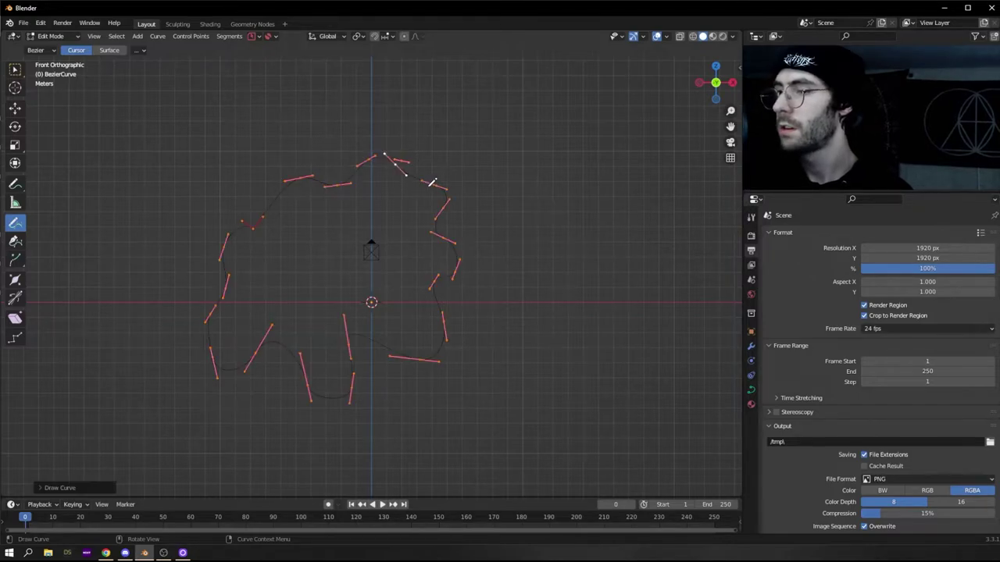
pyautogui.press('KP_3')
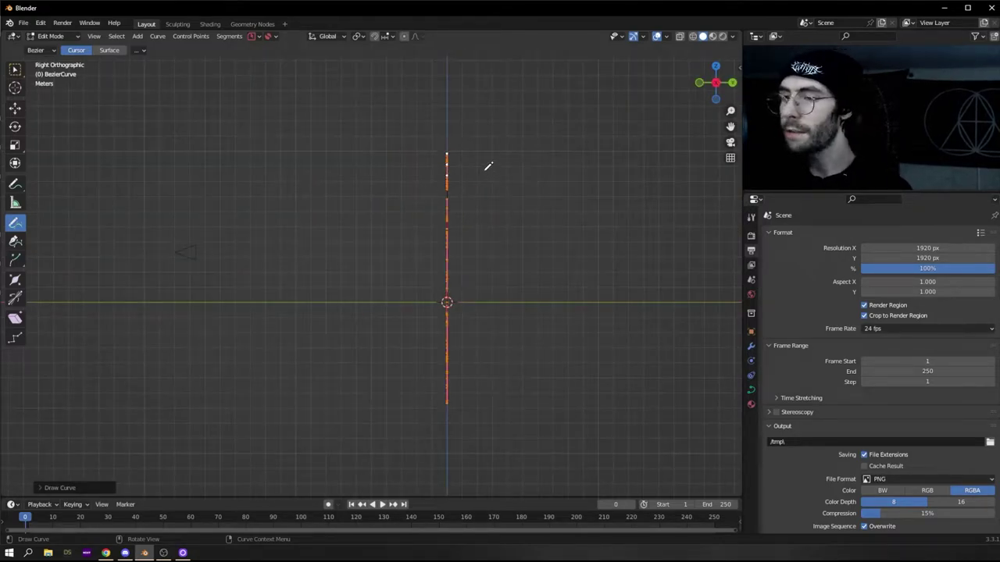
pyautogui.moveTo(484, 169)
pyautogui.mouseDown()
pyautogui.moveTo(456, 161)
pyautogui.moveTo(424, 179)
pyautogui.mouseUp()
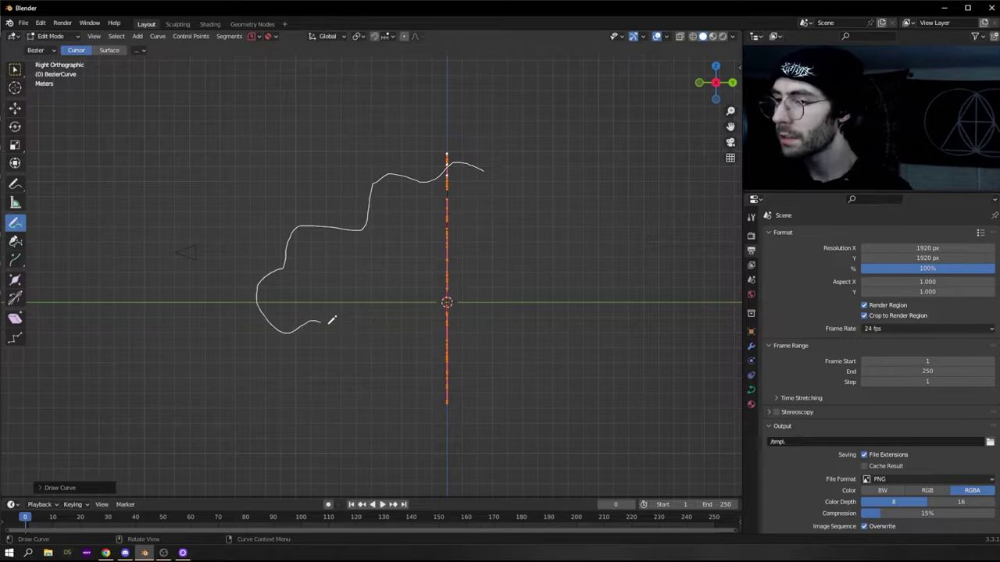
pyautogui.moveTo(607, 331)
pyautogui.mouseDown()
pyautogui.moveTo(581, 283)
pyautogui.moveTo(527, 227)
pyautogui.mouseUp()
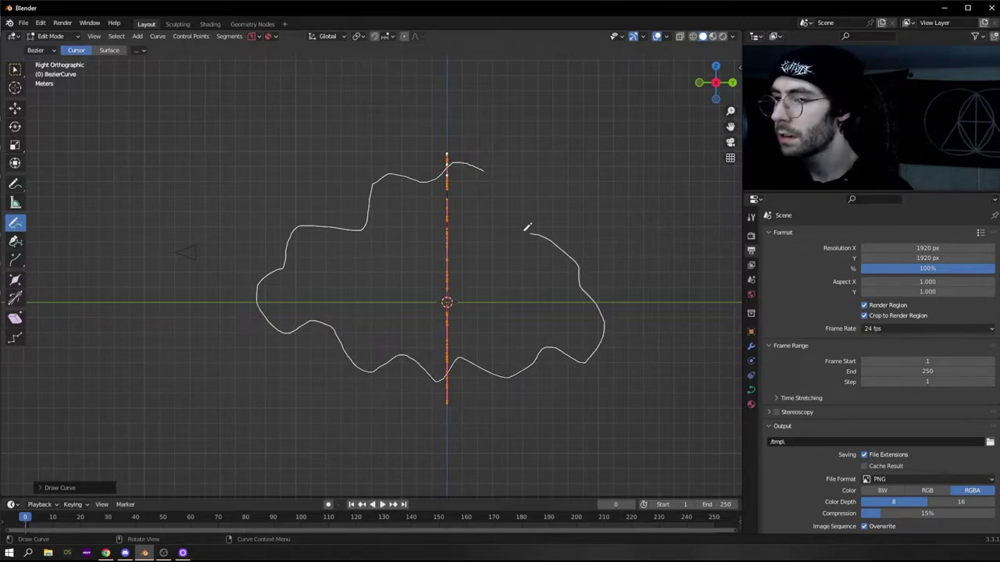
pyautogui.moveTo(487, 164); pyautogui.dragTo(486, 167)
pyautogui.press('KP_7')
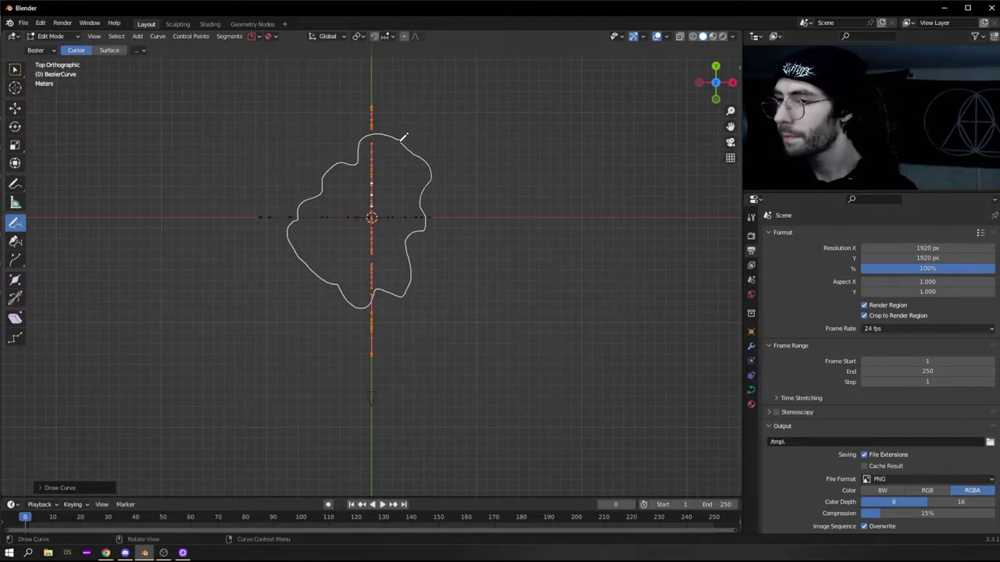
pyautogui.moveTo(404, 138); pyautogui.dragTo(406, 136)
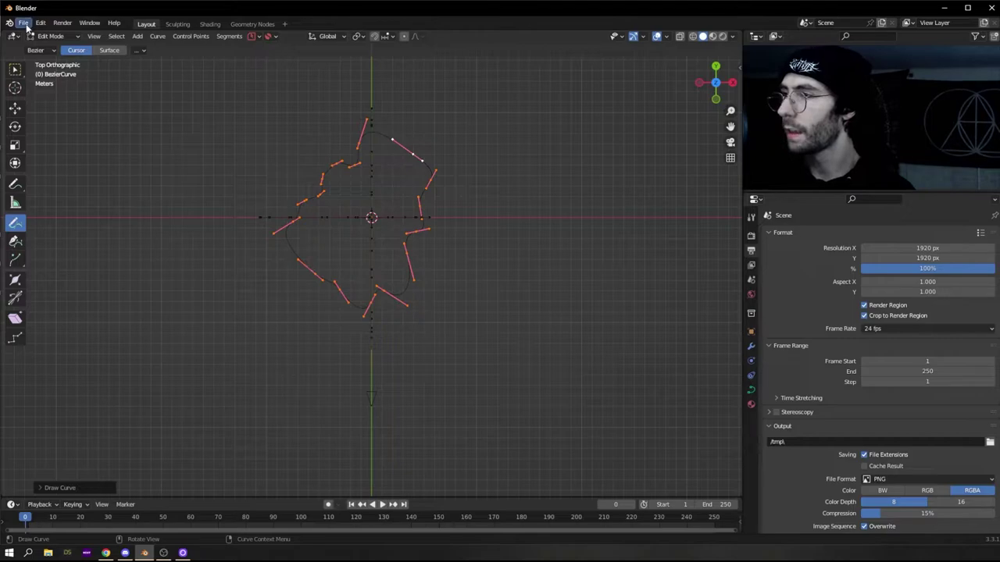
# Return to Object Mode and convert the Bezier curve into a mesh via Object > Convert
pyautogui.click(50, 36)
pyautogui.click(49, 49)
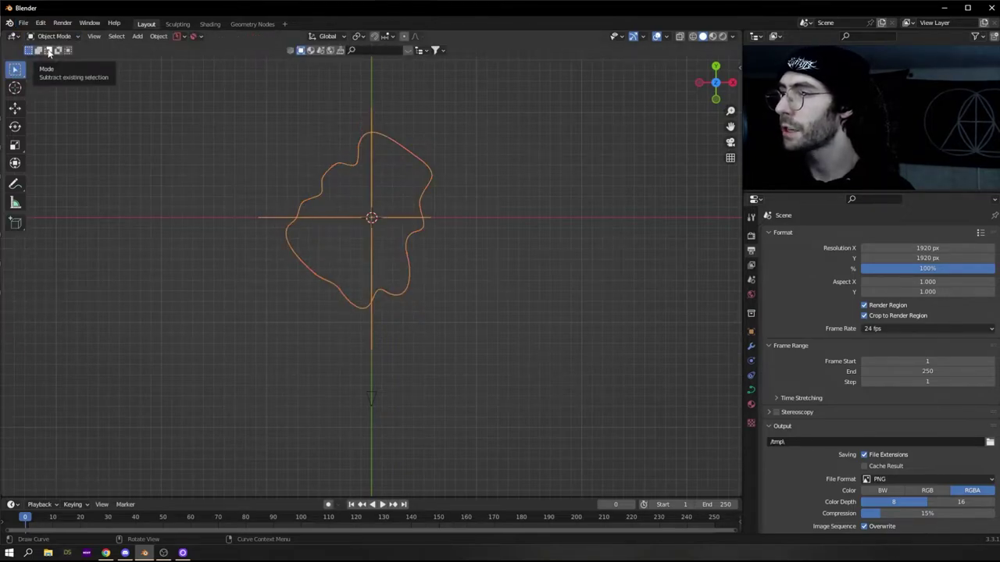
pyautogui.click(160, 35)
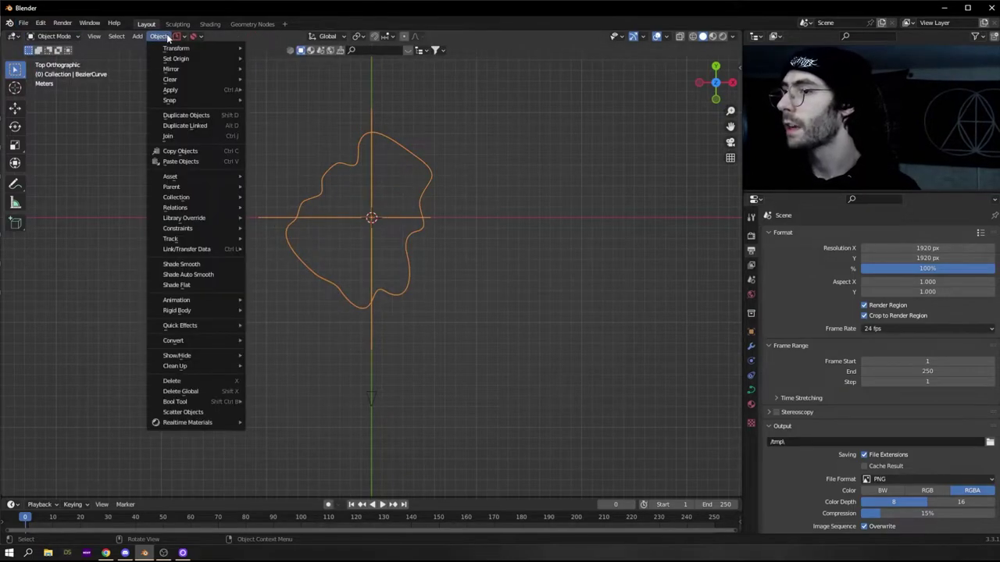
pyautogui.moveTo(192, 342)
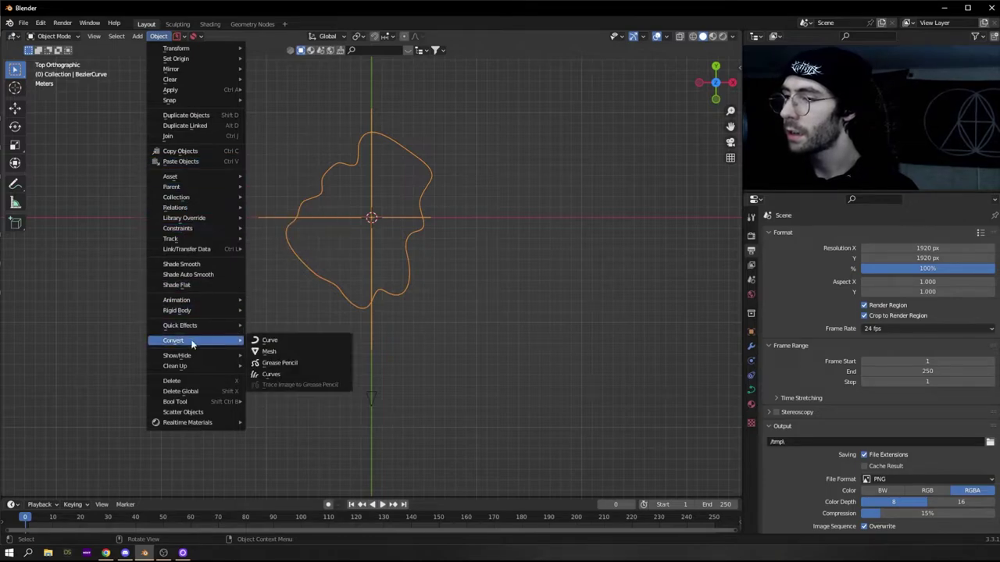
pyautogui.click(274, 350)
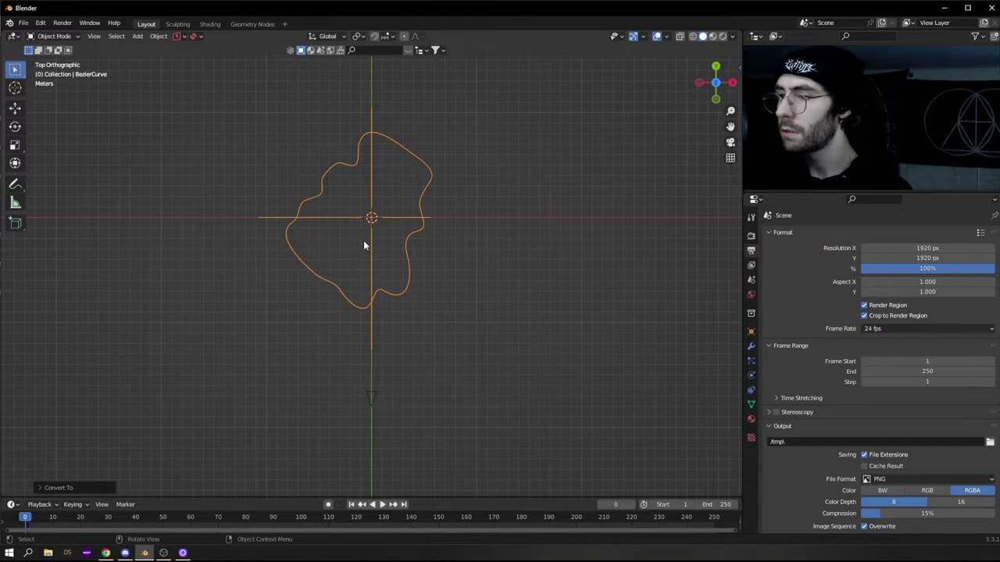
# In Edit Mode, select the horizontal outline loop plus the vertical centre line and open the vertex menu
pyautogui.click(51, 36)
pyautogui.click(52, 60)
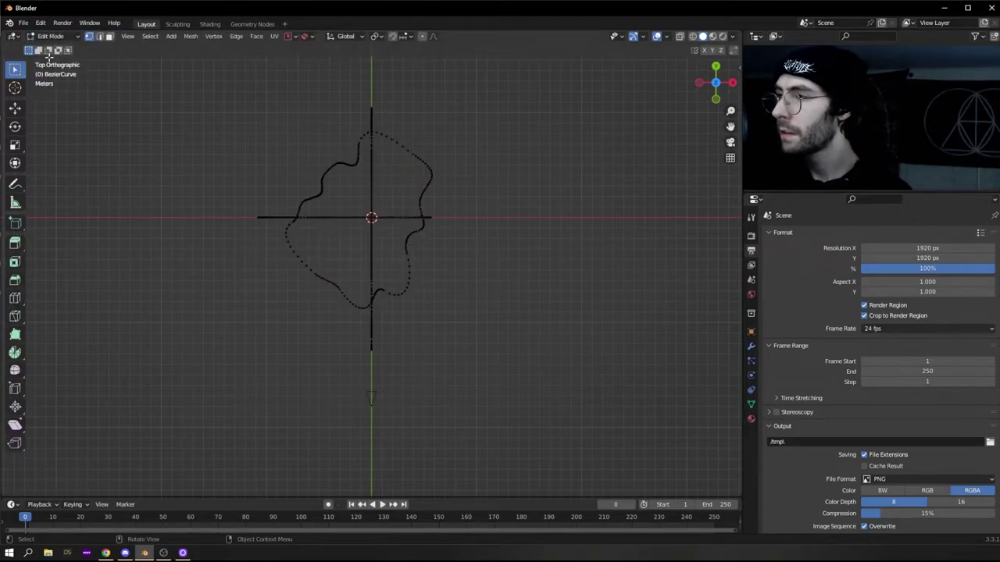
pyautogui.scroll(2, 360, 174)
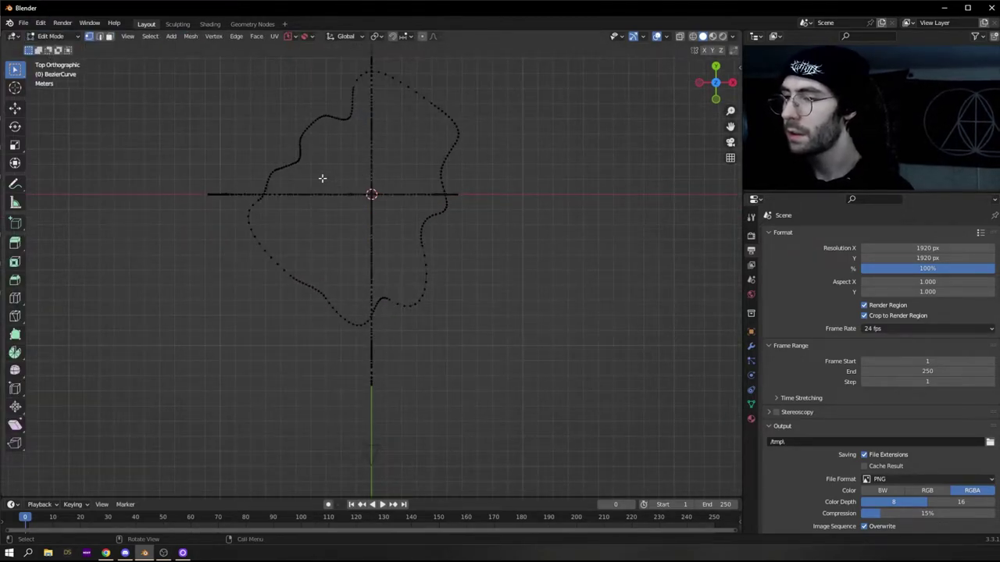
pyautogui.keyDown('alt'); pyautogui.click(300, 145); pyautogui.keyUp('alt')
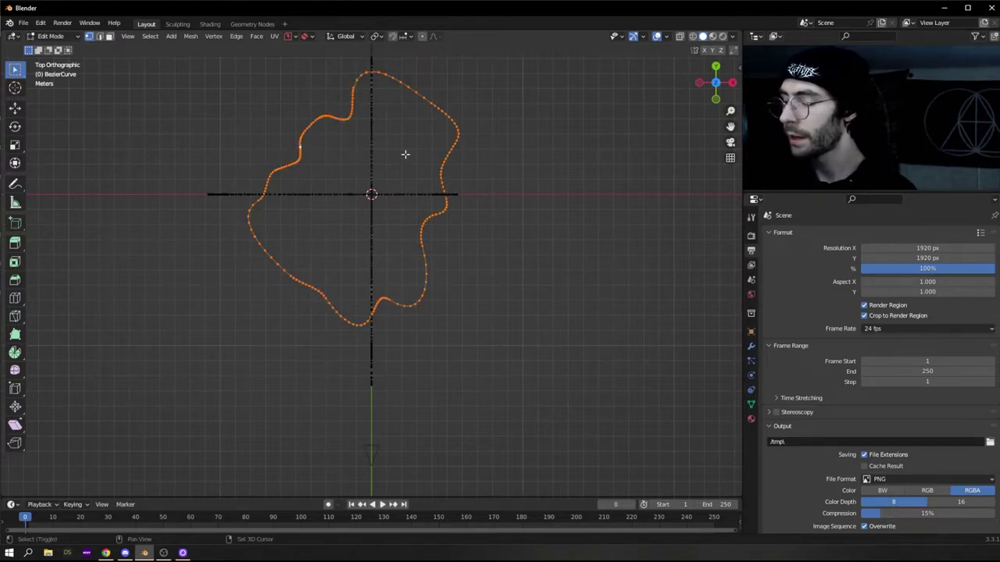
pyautogui.keyDown('alt'); pyautogui.keyDown('shift'); pyautogui.click(371, 139); pyautogui.keyUp('shift'); pyautogui.keyUp('alt')
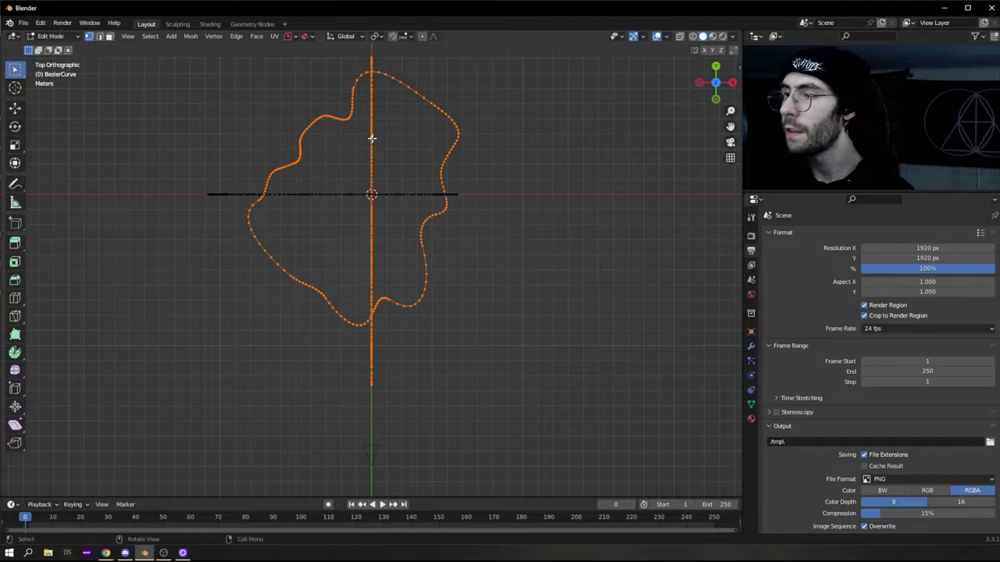
pyautogui.rightClick(372, 138)
pyautogui.moveTo(373, 142)
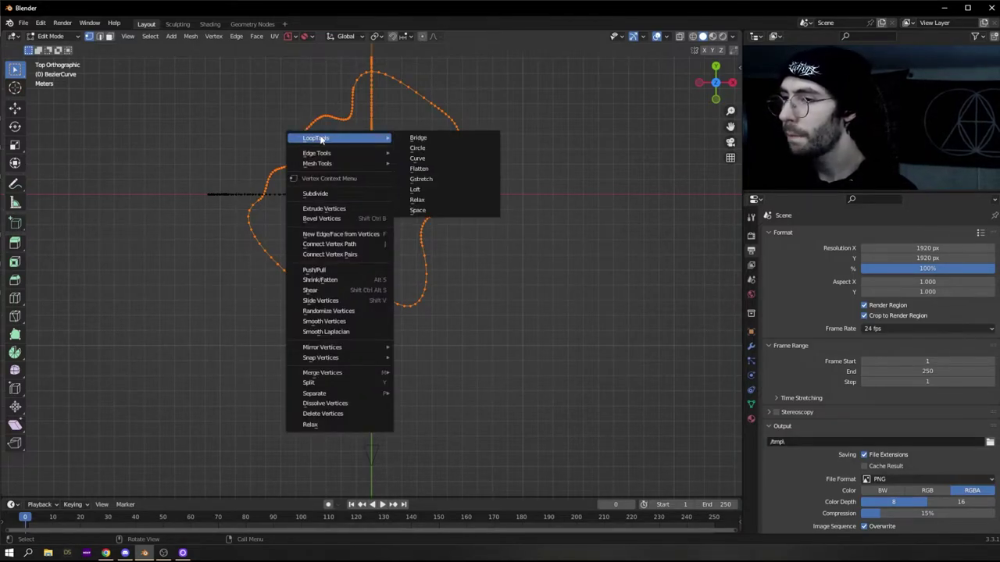
# Bridge the selected loops with LoopTools, using 4 segments and a twist of 80
pyautogui.click(418, 139)
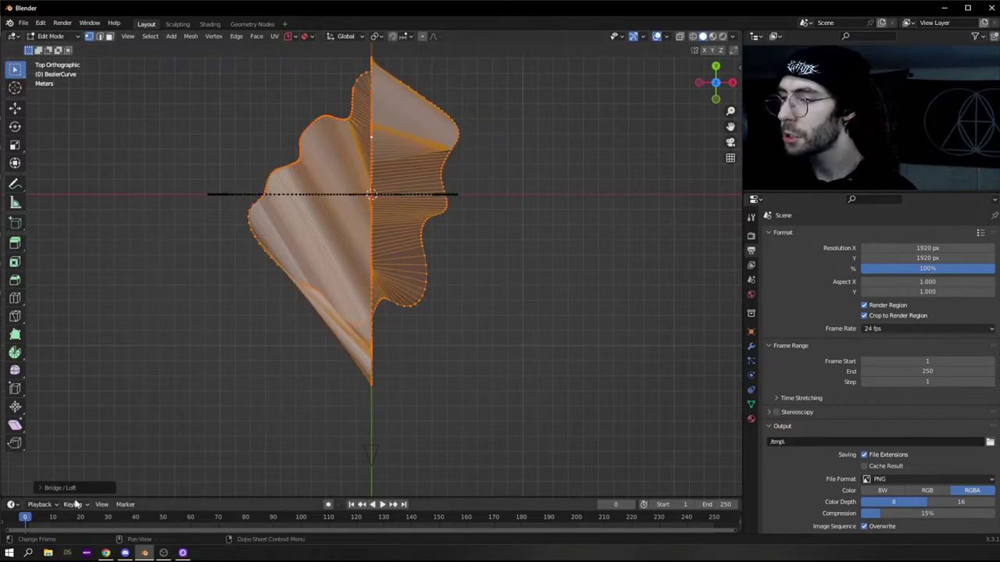
pyautogui.click(44, 489)
pyautogui.moveTo(89, 364); pyautogui.dragTo(114, 463, button='middle')
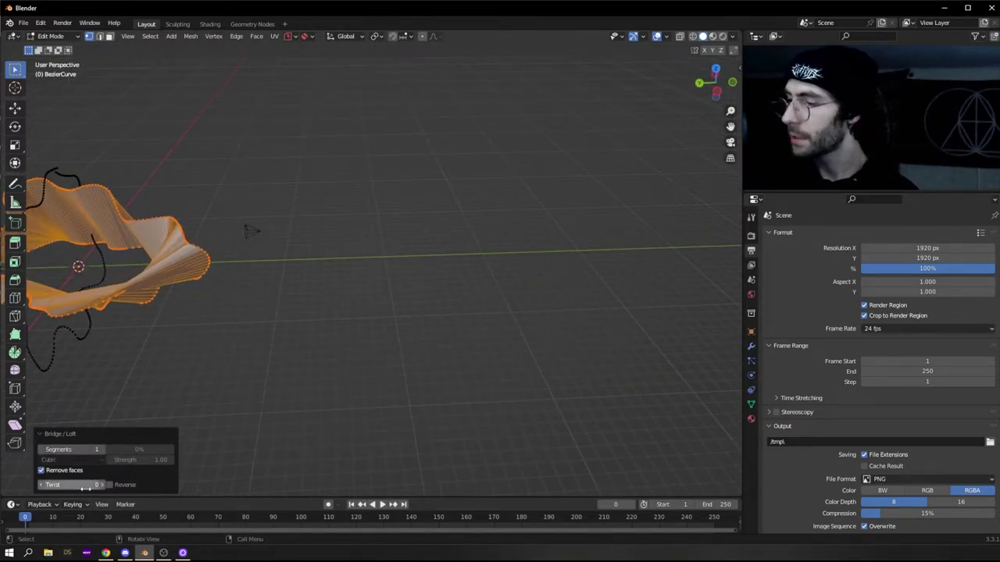
pyautogui.moveTo(78, 485); pyautogui.dragTo(141, 485)
pyautogui.moveTo(90, 449); pyautogui.dragTo(125, 449)
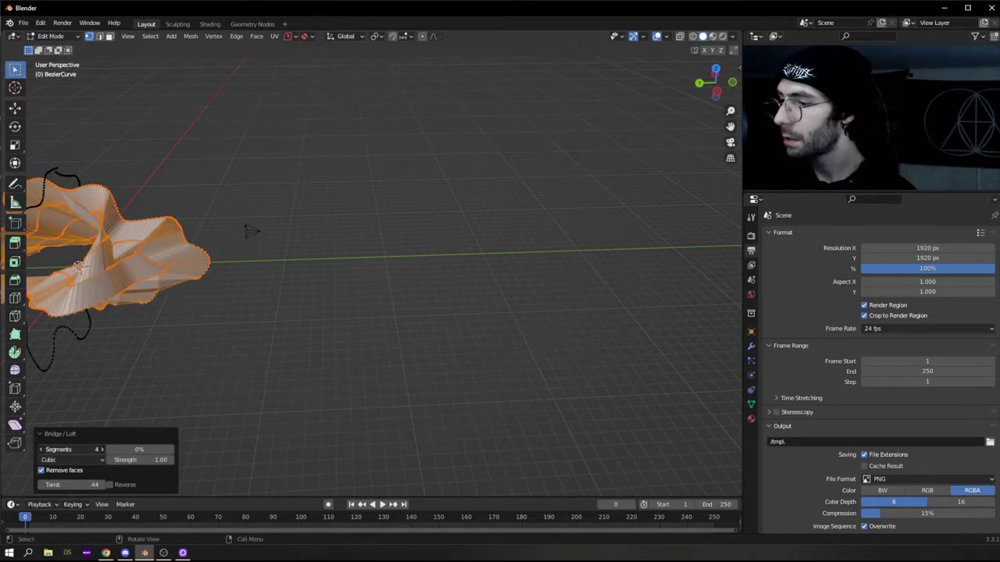
pyautogui.moveTo(71, 485); pyautogui.dragTo(97, 485)
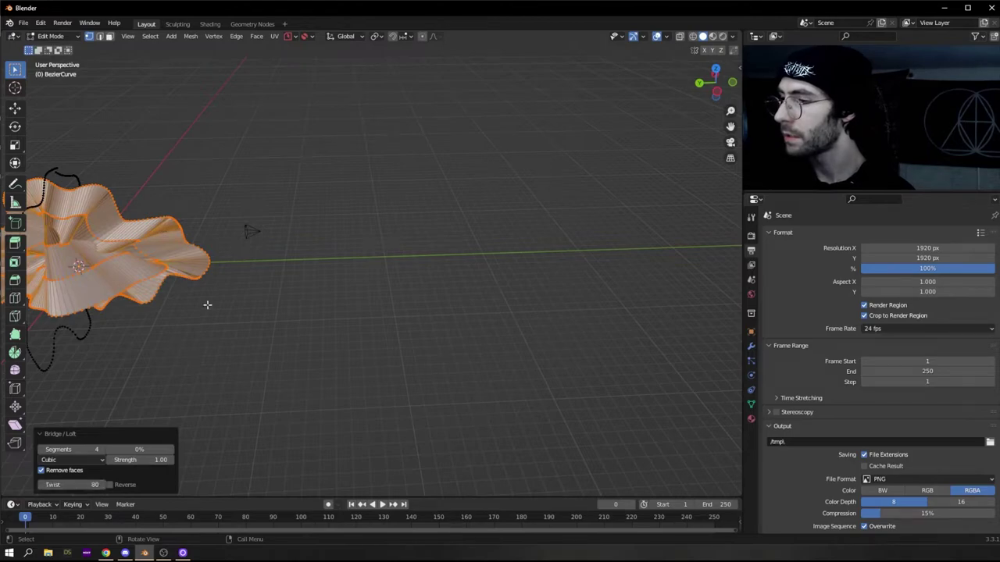
# Deselect everything and orbit in closer to the lofted mesh
pyautogui.moveTo(208, 306); pyautogui.dragTo(154, 294, button='middle')
pyautogui.hotkey('alt', 'a')
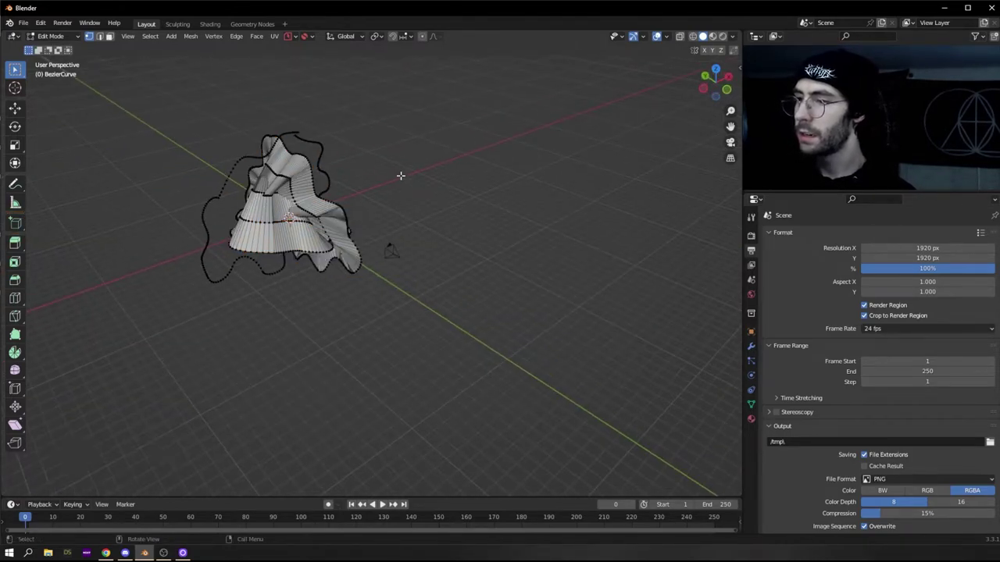
pyautogui.moveTo(399, 175); pyautogui.dragTo(389, 289, button='middle')
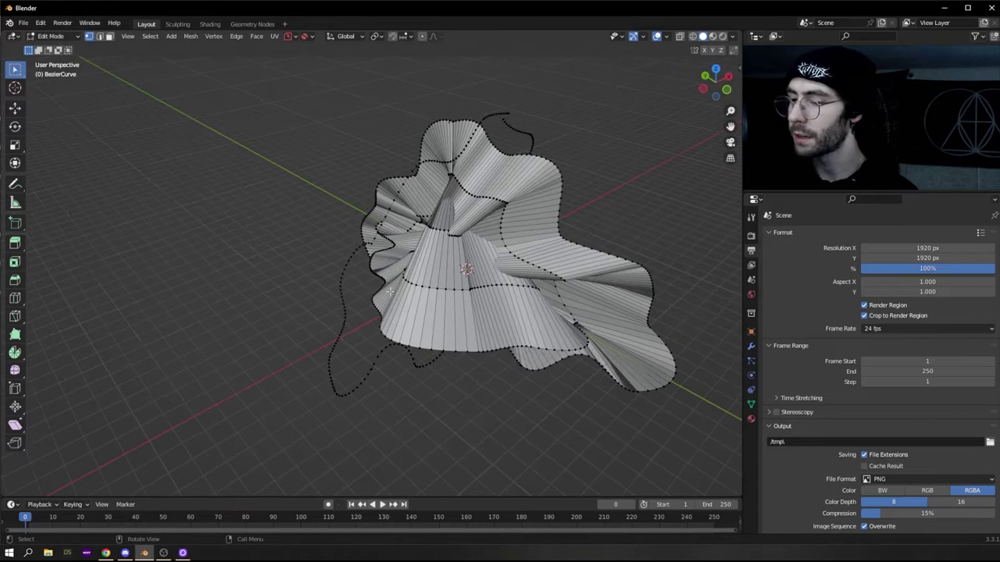
# Select the outer curve loop and the middle edge loop, then bridge them with LoopTools
pyautogui.keyDown('alt'); pyautogui.click(342, 299); pyautogui.keyUp('alt')
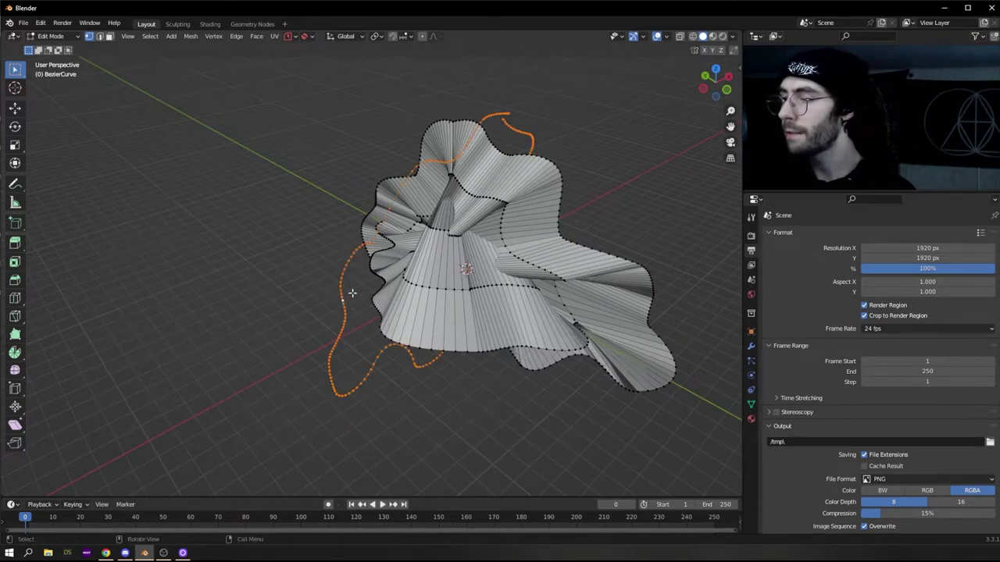
pyautogui.keyDown('alt'); pyautogui.keyDown('shift'); pyautogui.click(489, 286); pyautogui.keyUp('shift'); pyautogui.keyUp('alt')
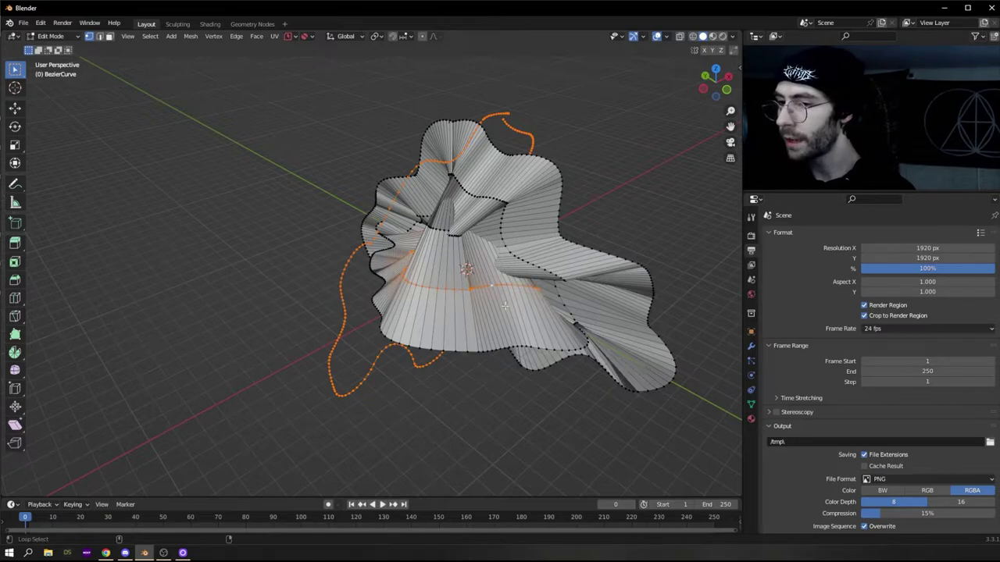
pyautogui.rightClick(390, 203)
pyautogui.moveTo(390, 201)
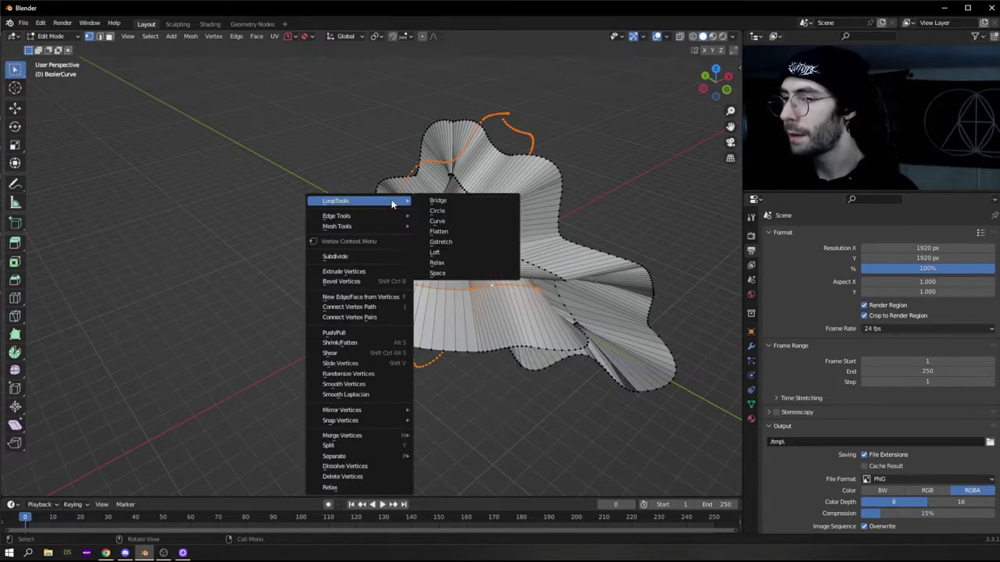
pyautogui.click(457, 201)
# Set the new bridge to 4 segments and a twist of 163
pyautogui.click(103, 450)
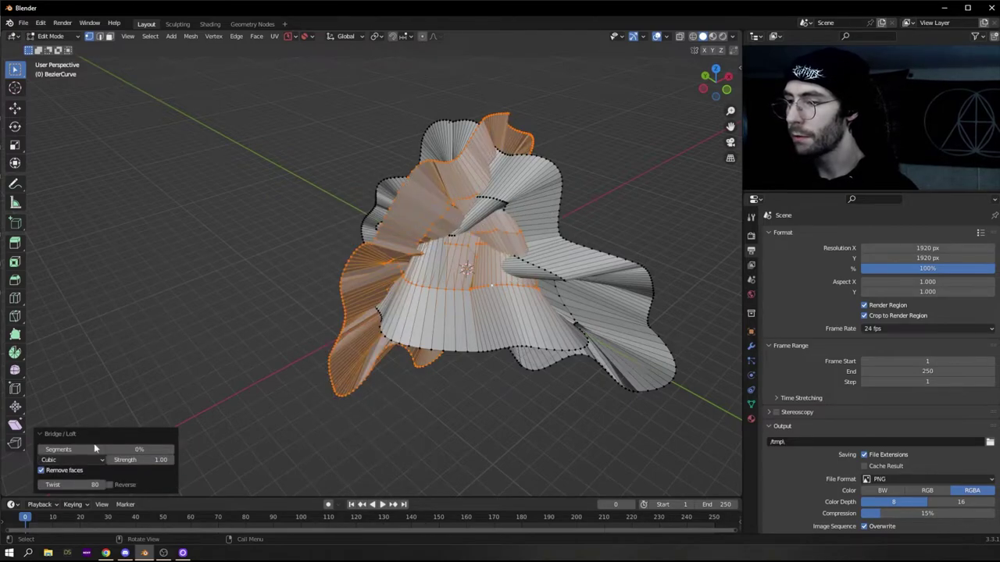
pyautogui.click(41, 449)
pyautogui.moveTo(77, 488); pyautogui.dragTo(142, 489)
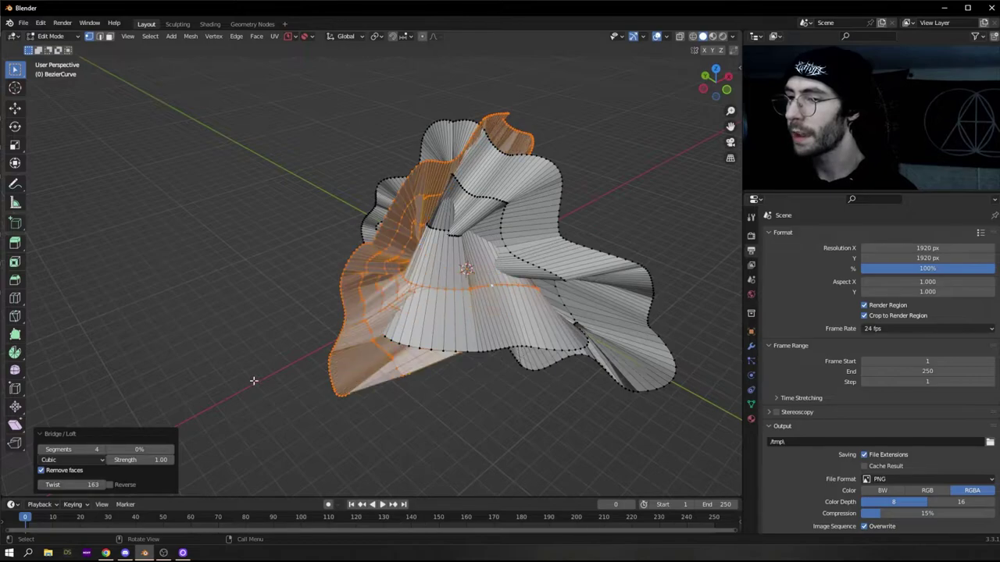
pyautogui.moveTo(336, 375); pyautogui.dragTo(366, 361, button='middle')
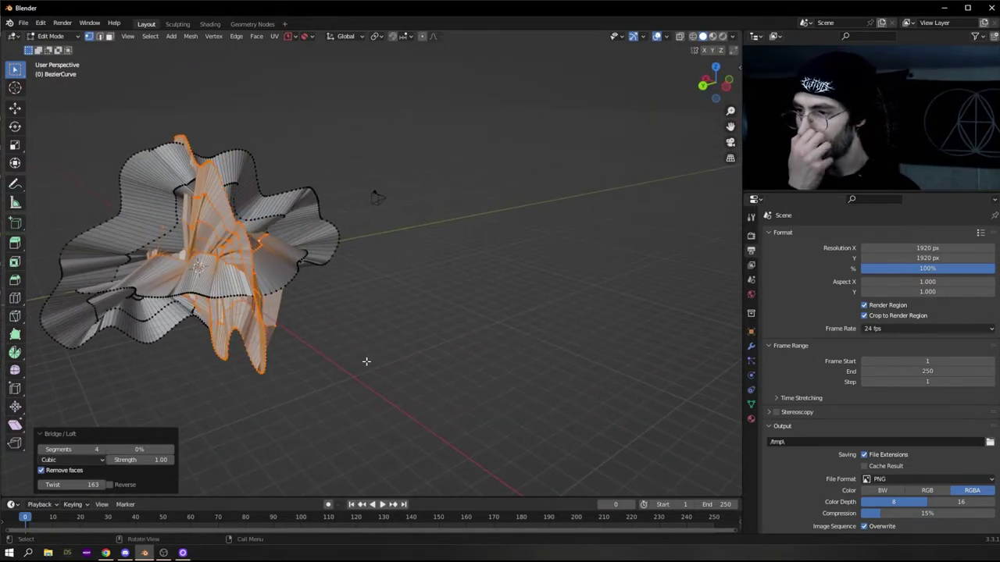
pyautogui.click(55, 39)
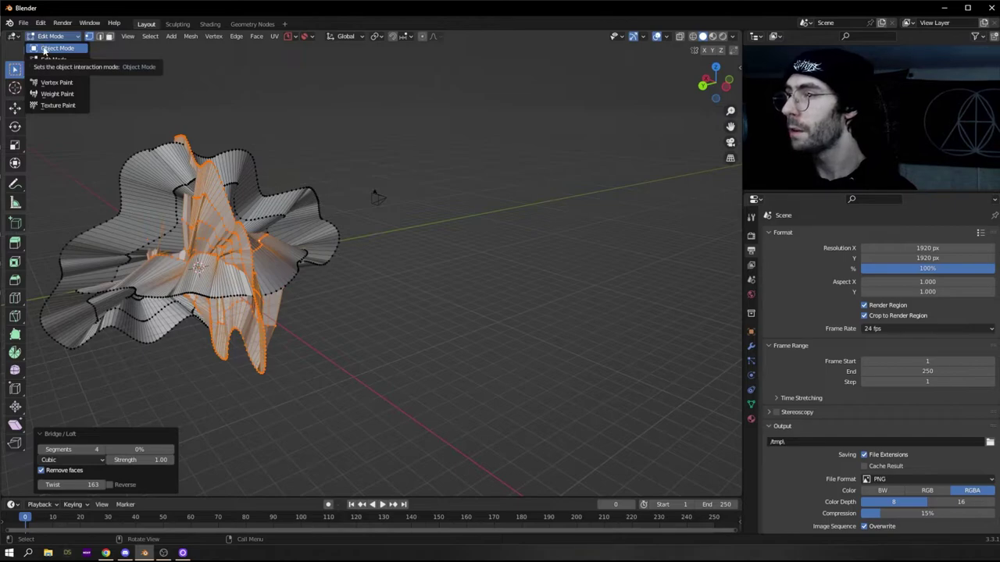
# Return to Object Mode and add a Subdivision Surface modifier with viewport level 2
pyautogui.click(44, 50)
pyautogui.click(751, 345)
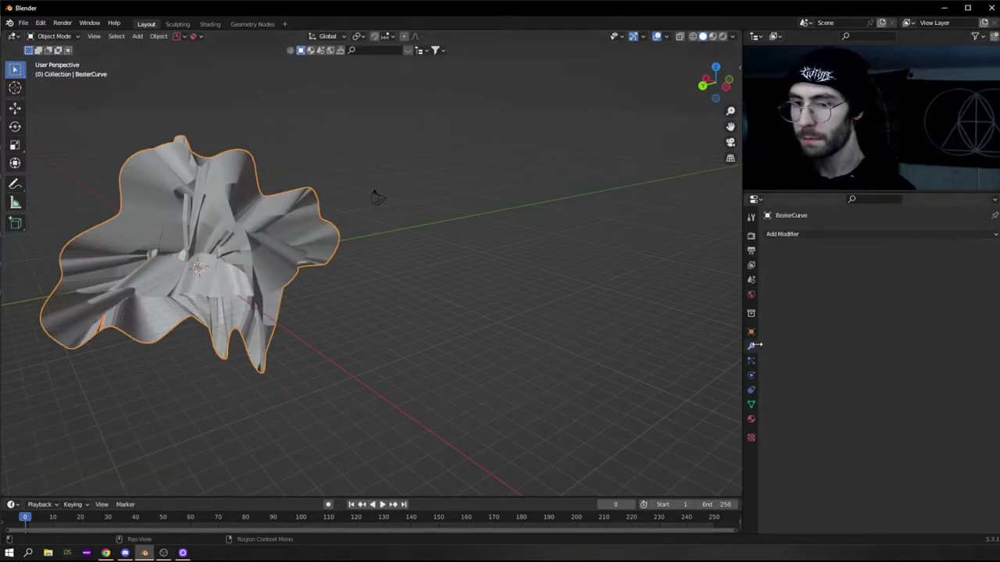
pyautogui.click(805, 234)
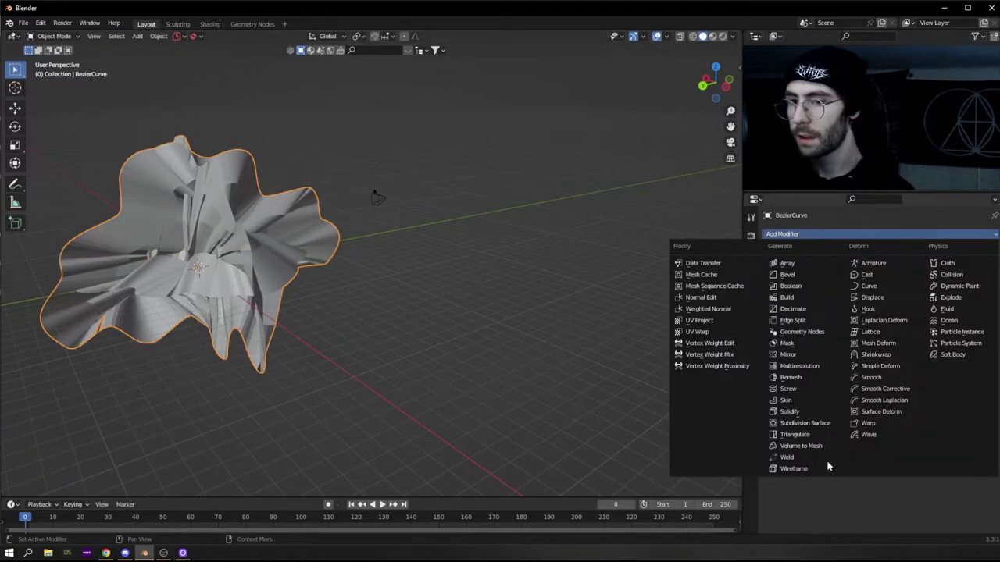
pyautogui.click(817, 423)
pyautogui.click(991, 281)
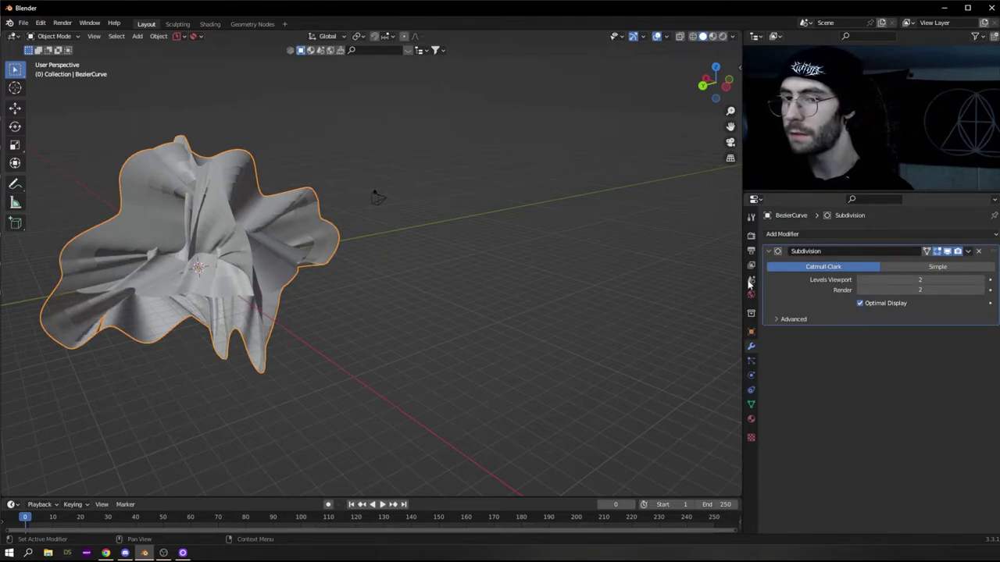
# Apply Shade Smooth to the sculpture
pyautogui.rightClick(251, 225)
pyautogui.moveTo(250, 226)
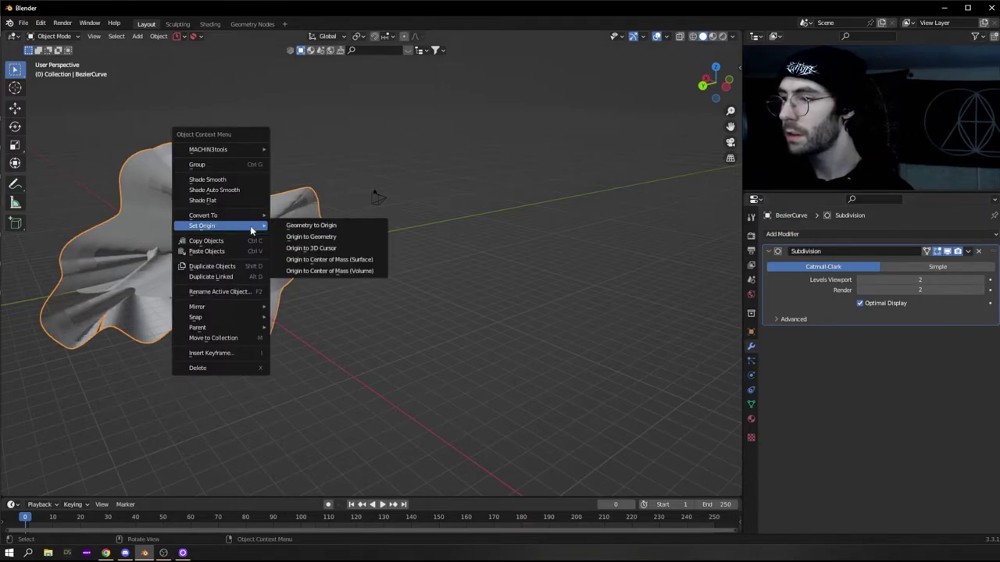
pyautogui.click(249, 179)
pyautogui.click(783, 235)
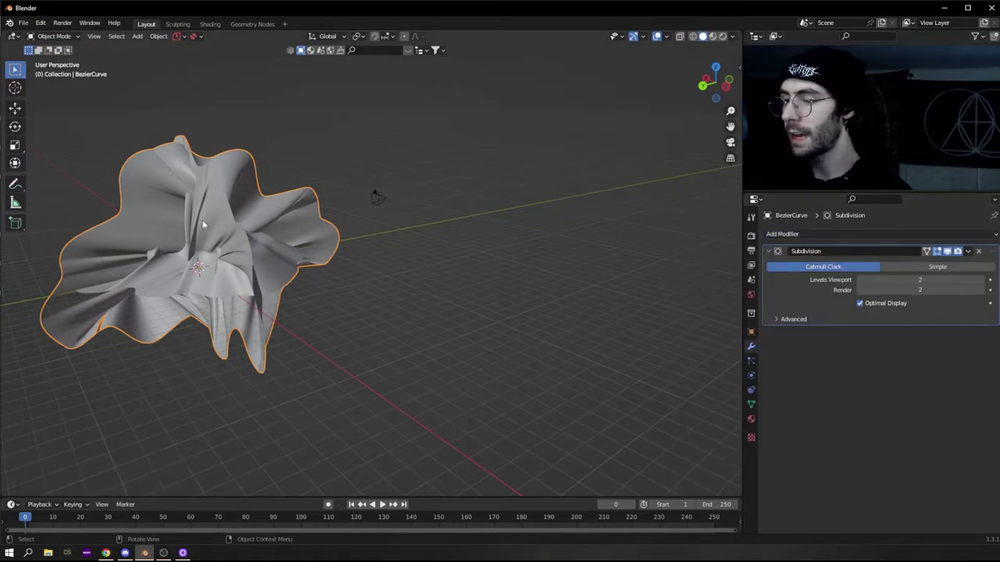
pyautogui.hotkey('shift', 'a')
# Add a plain axes Empty, then frame the sculpture in front orthographic view
pyautogui.moveTo(133, 314)
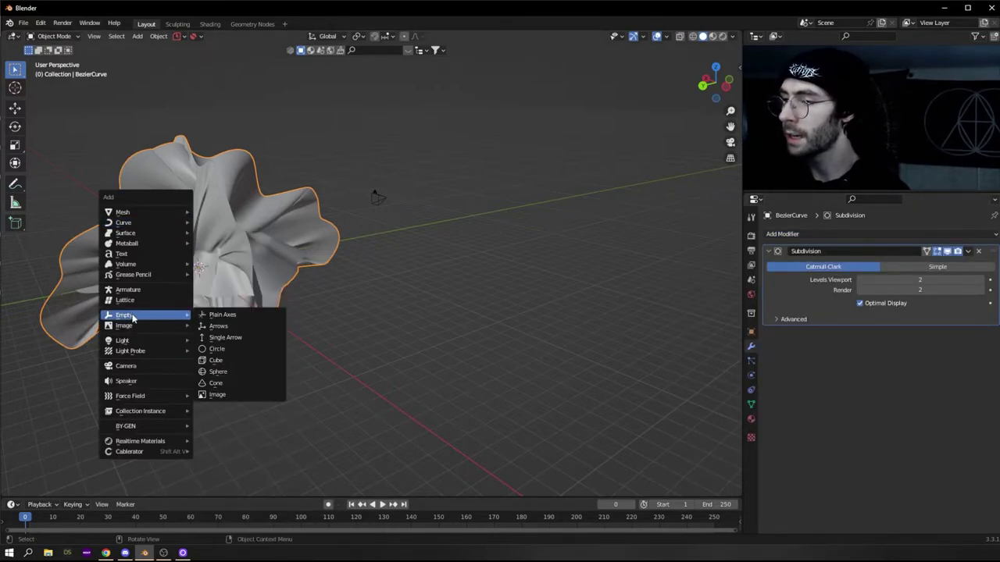
pyautogui.click(227, 315)
pyautogui.click(231, 254)
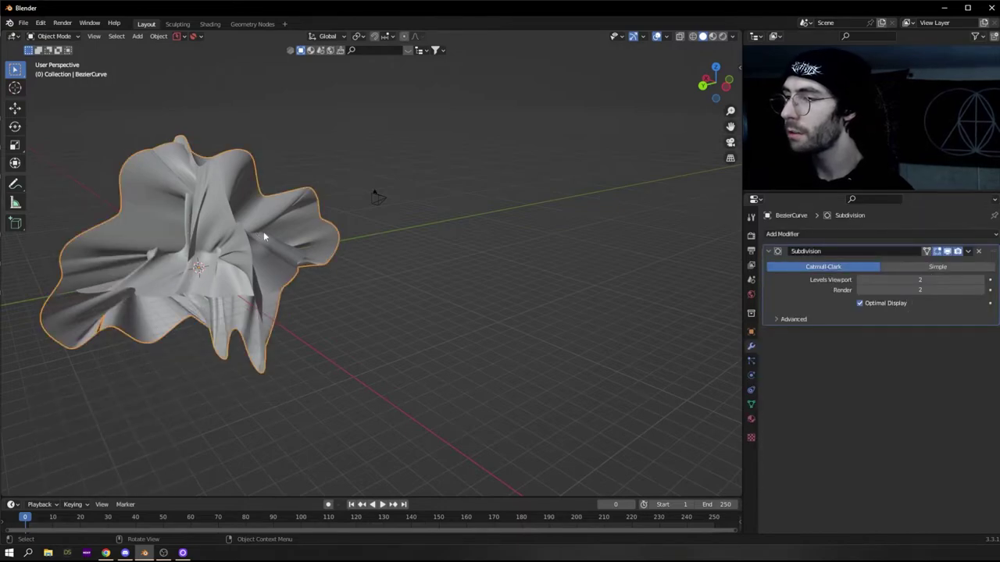
pyautogui.press('KP_1')
pyautogui.press('KP_Decimal')
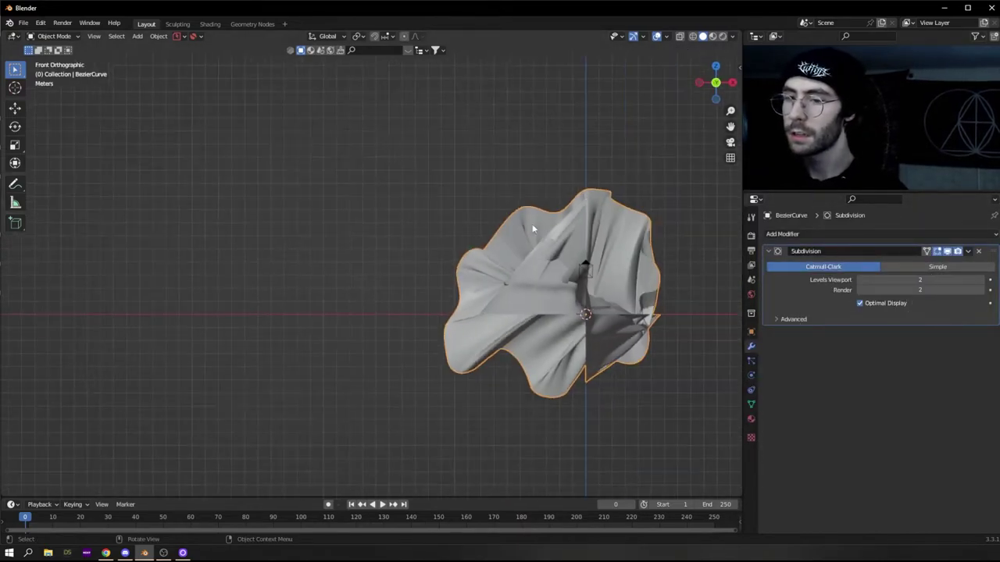
# Move the Empty to about X −0.713 m, Z 1.386 m, then reselect the sculpture
pyautogui.keyDown('shift'); pyautogui.click(453, 275); pyautogui.keyUp('shift')
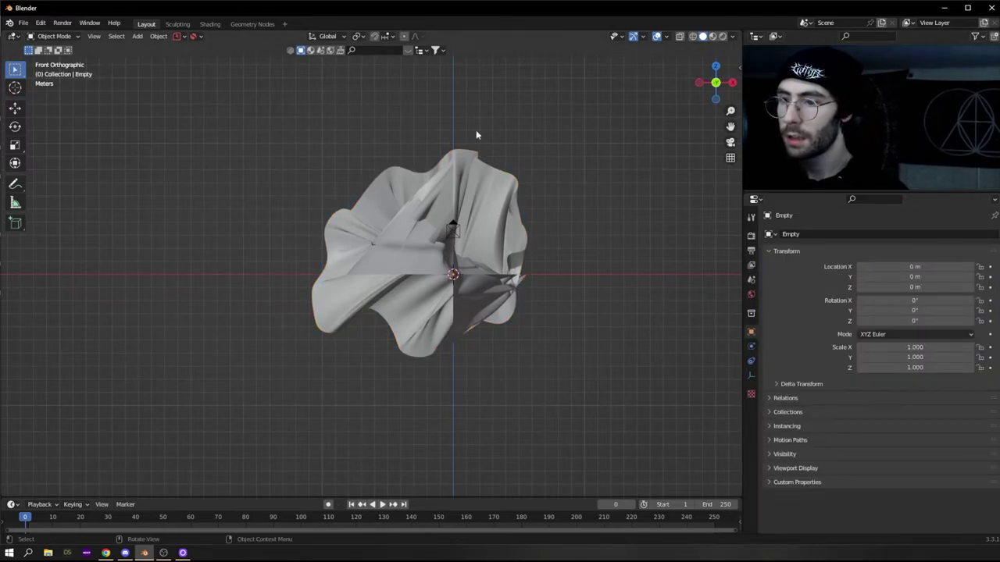
pyautogui.press('g')
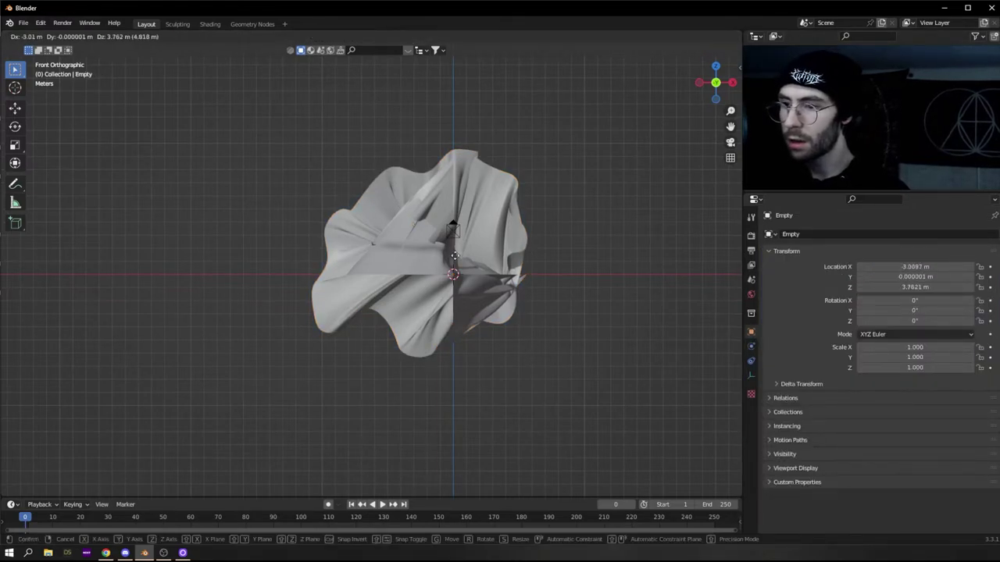
pyautogui.click(482, 286)
pyautogui.moveTo(482, 287); pyautogui.dragTo(734, 301, button='middle')
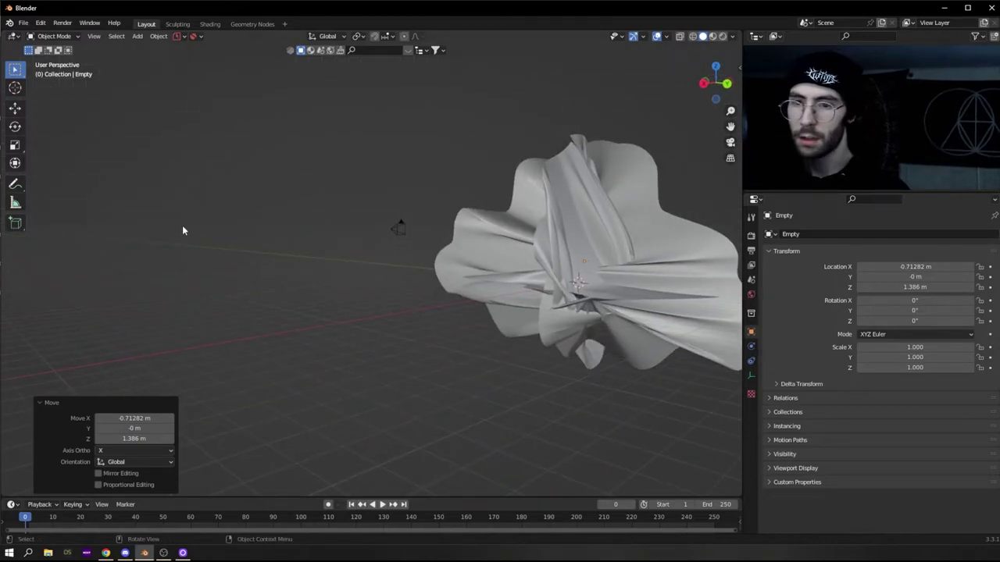
pyautogui.click(525, 215)
# Add a Simple Deform modifier with origin Empty, axis Z and angle 360°
pyautogui.click(818, 232)
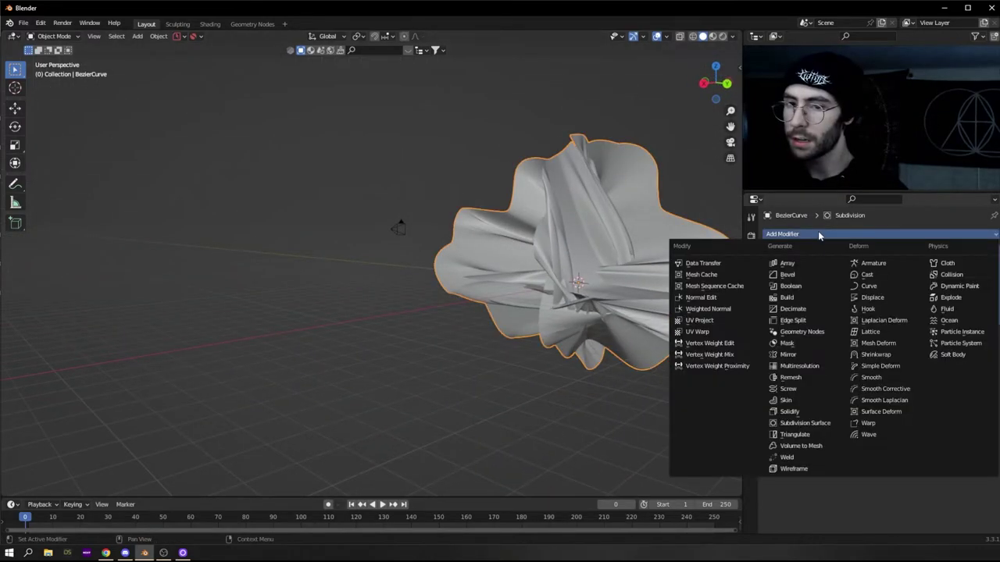
pyautogui.click(881, 366)
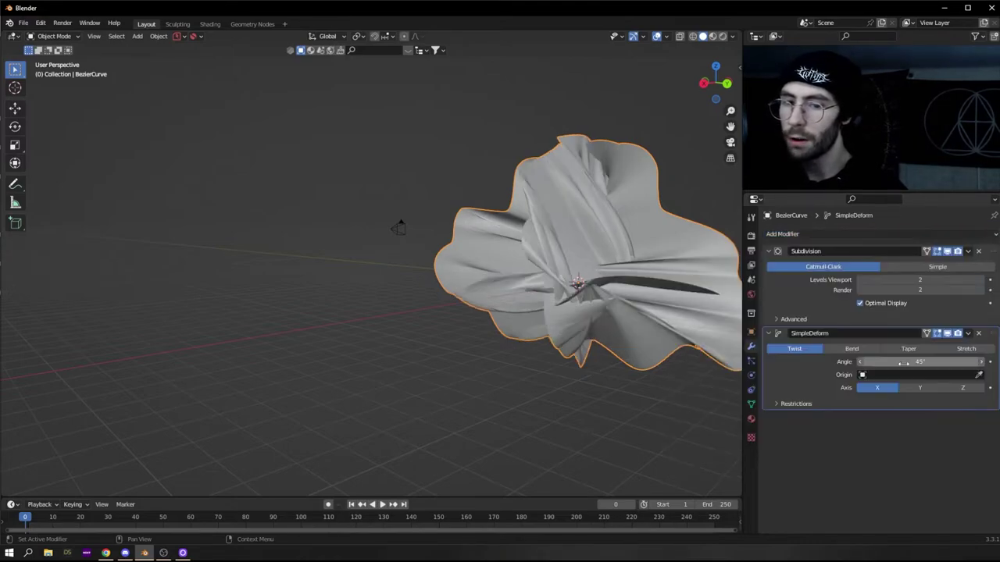
pyautogui.click(928, 376)
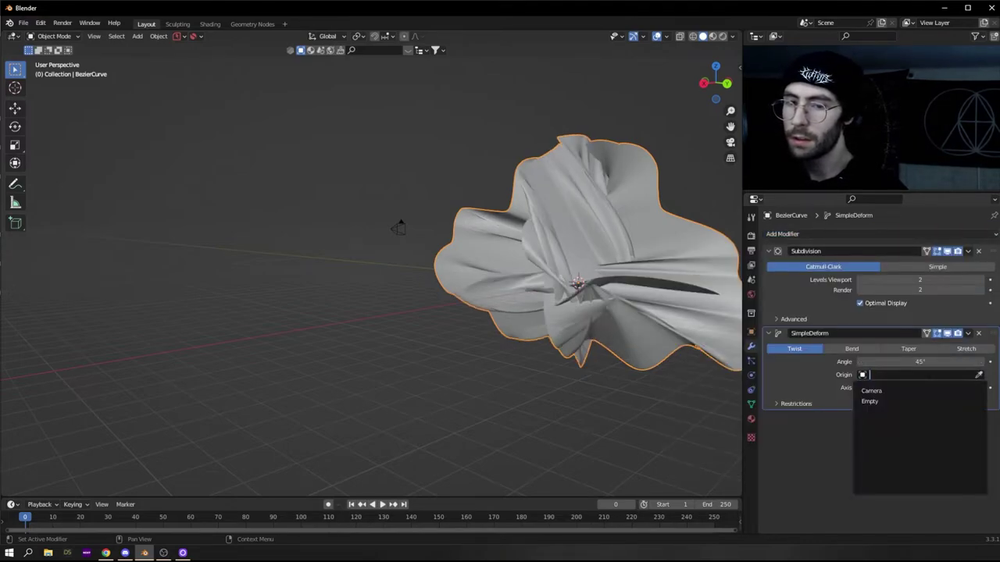
pyautogui.click(892, 399)
pyautogui.click(962, 387)
pyautogui.click(922, 375)
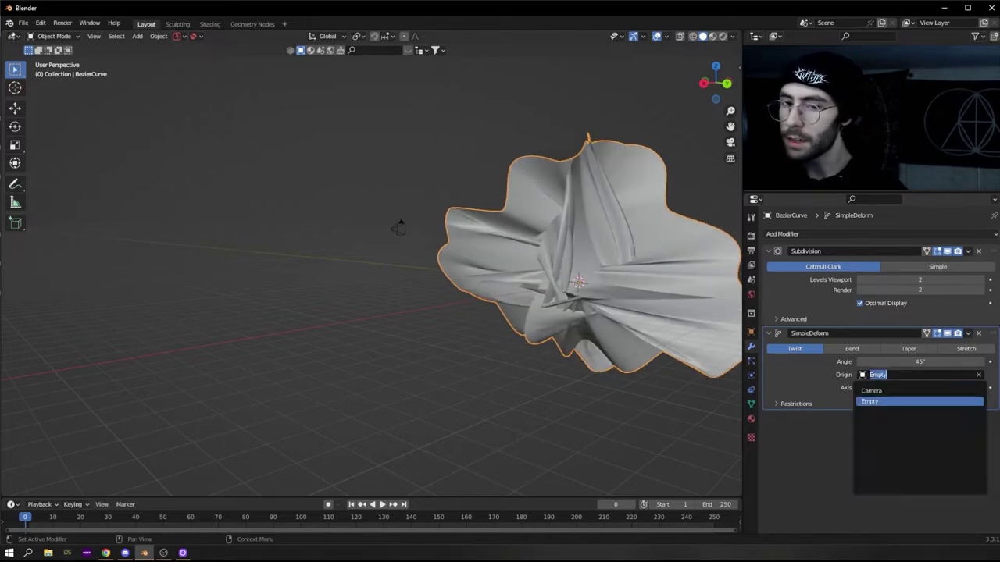
pyautogui.press('Return')
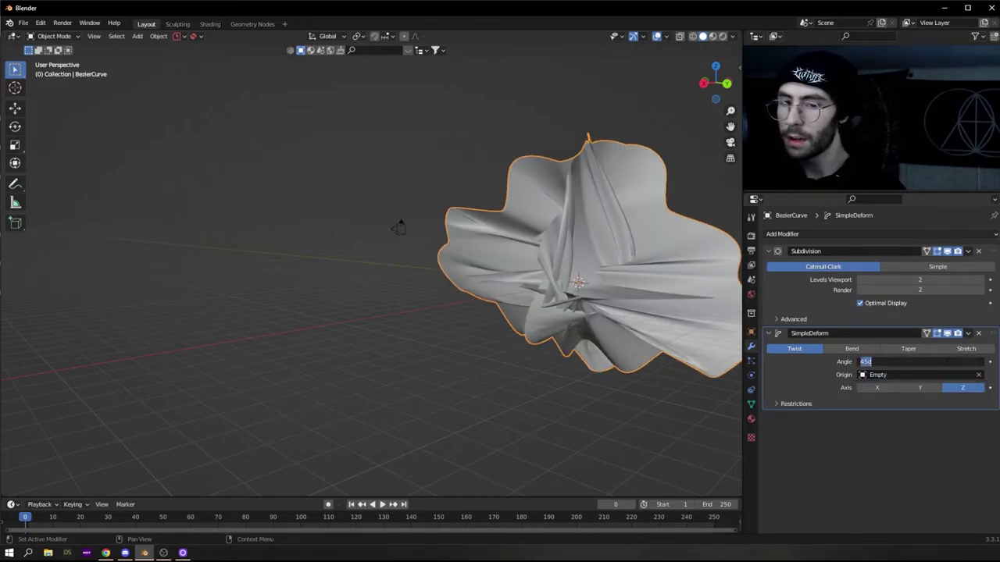
pyautogui.write('360')
pyautogui.press('Return')
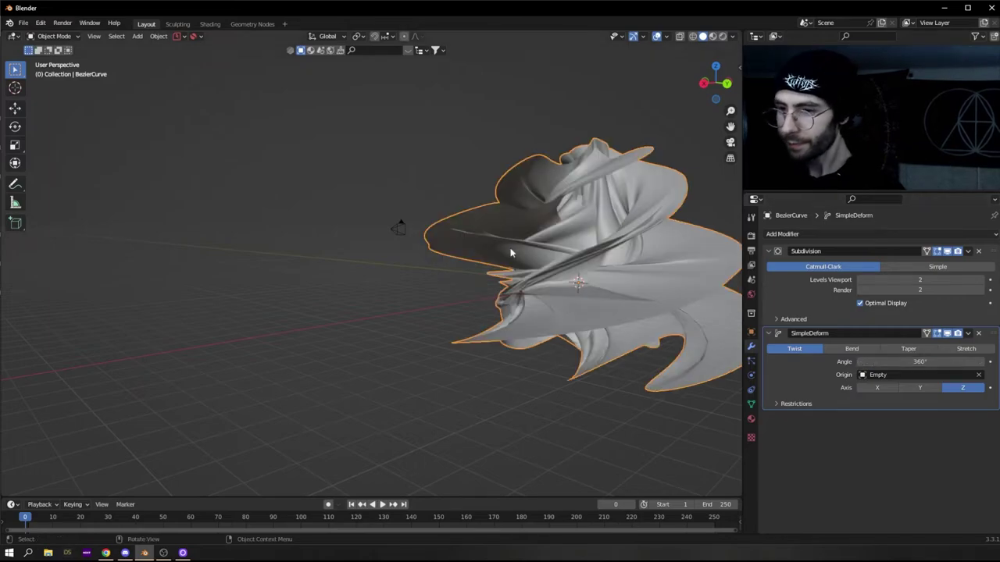
pyautogui.moveTo(510, 253); pyautogui.dragTo(593, 250, button='middle')
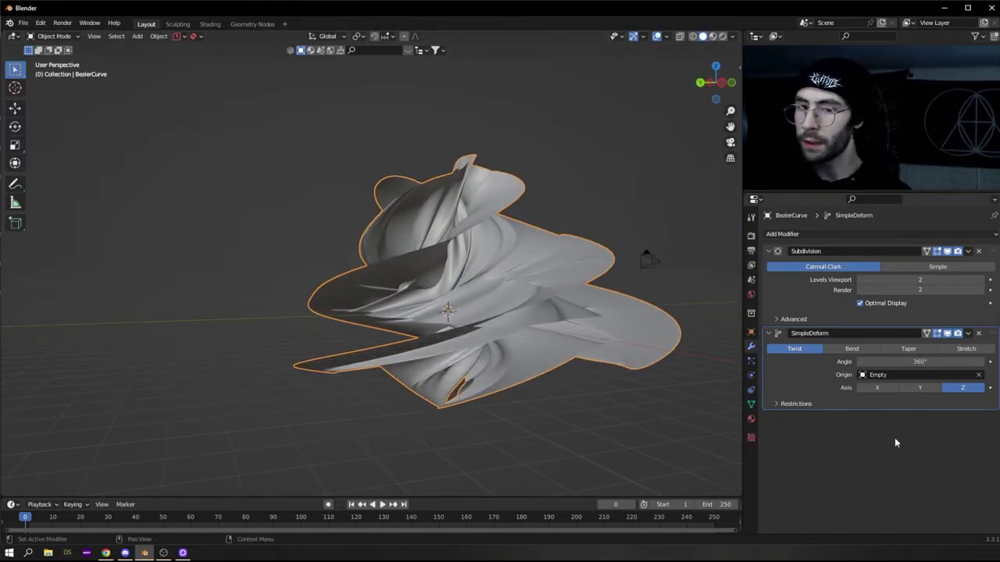
# Duplicate the SimpleDeform twist modifier twice from its dropdown menu
pyautogui.click(968, 333)
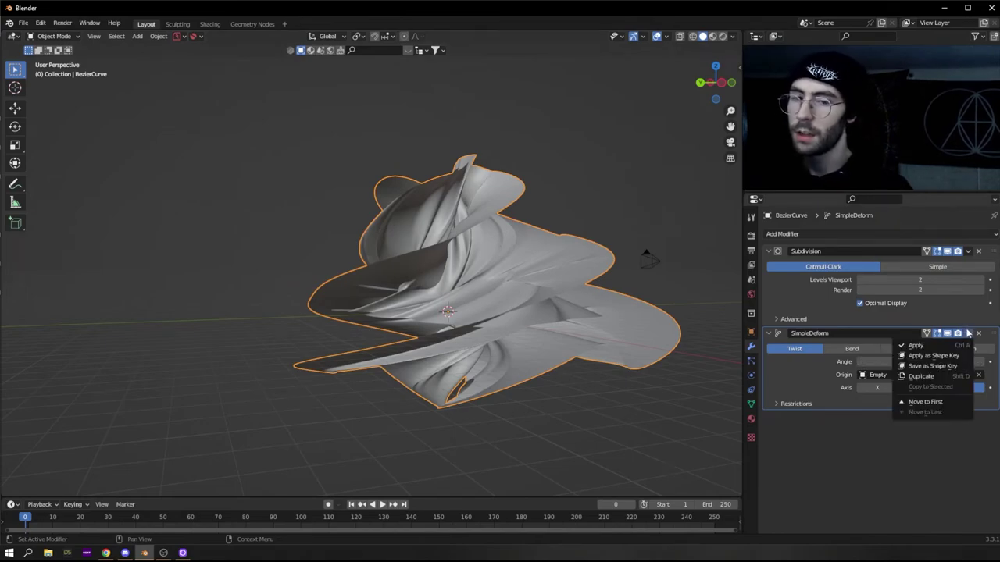
pyautogui.click(945, 377)
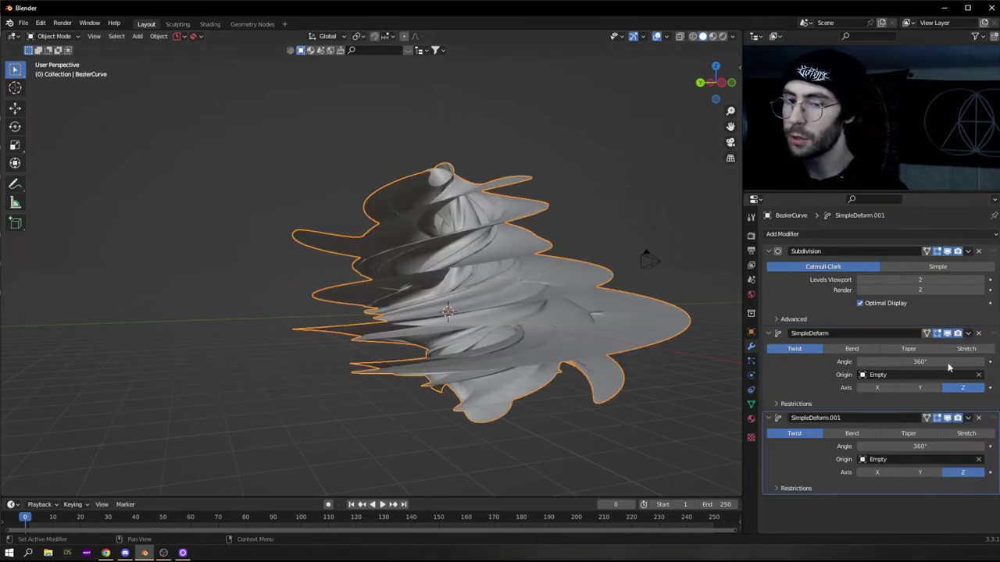
pyautogui.click(968, 332)
pyautogui.click(937, 376)
pyautogui.scroll(-1, 930, 357)
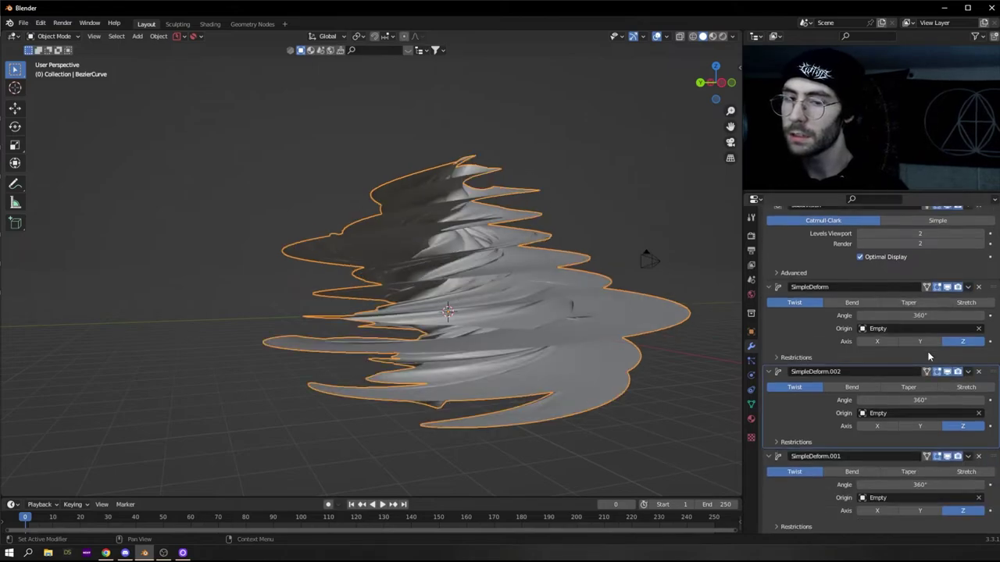
# Set SimpleDeform.002 to a 264° twist on X and SimpleDeform.001 to −323° on Y
pyautogui.click(885, 426)
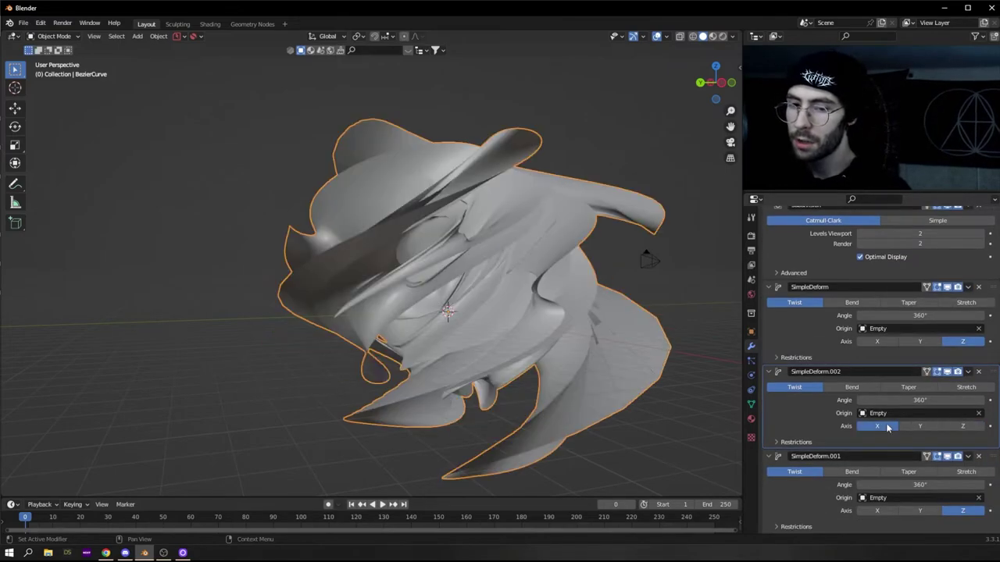
pyautogui.click(920, 510)
pyautogui.moveTo(671, 309); pyautogui.dragTo(602, 297, button='middle')
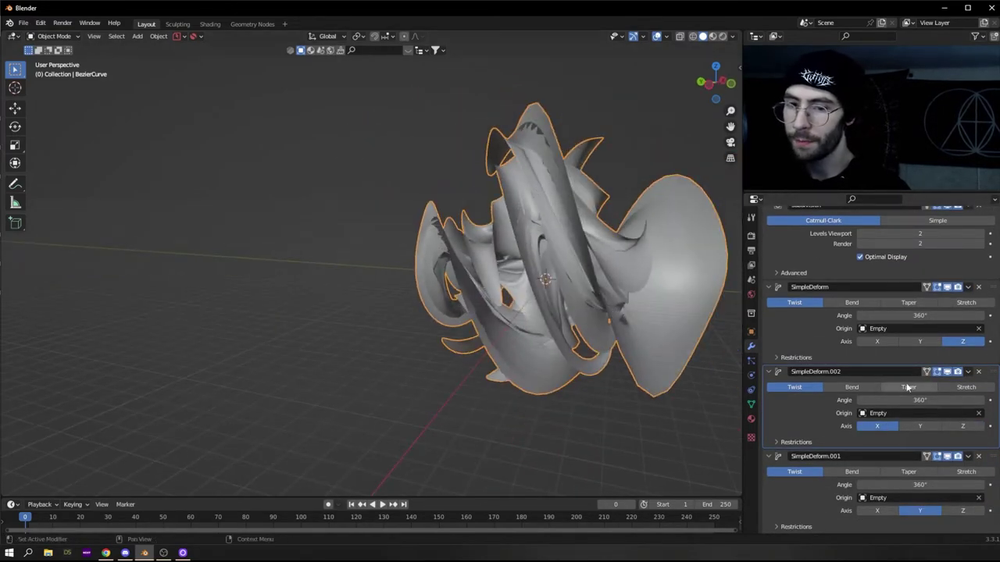
pyautogui.moveTo(918, 401); pyautogui.dragTo(917, 403)
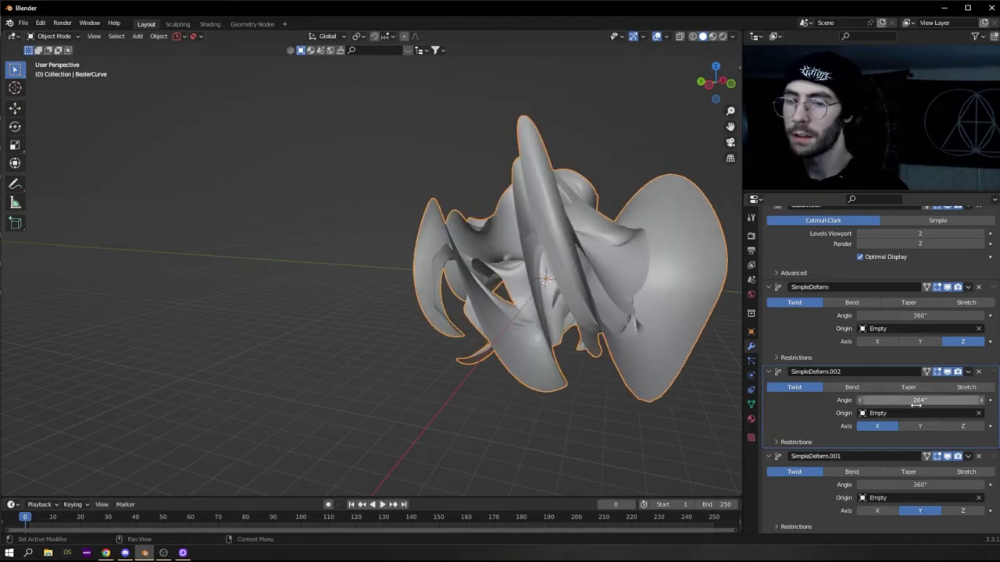
pyautogui.moveTo(900, 484); pyautogui.dragTo(867, 485)
pyautogui.click(968, 456)
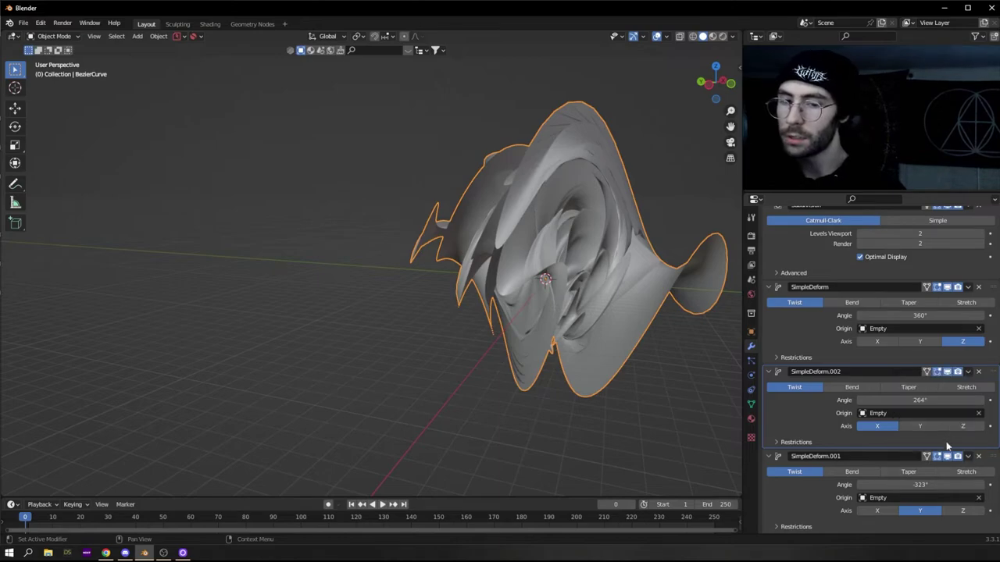
# Duplicate SimpleDeform.001 as a fourth deform and switch the copy to Taper
pyautogui.click(969, 456)
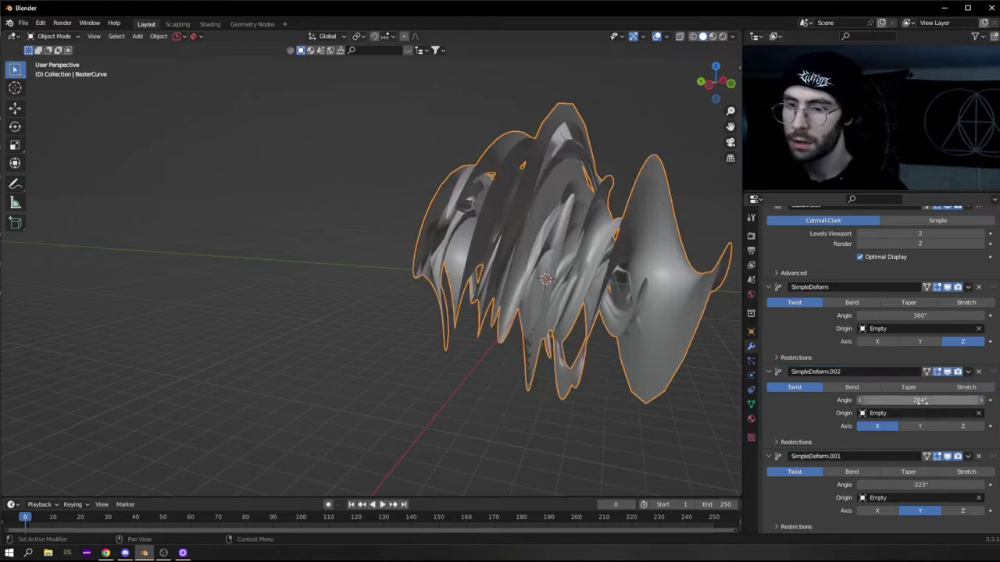
pyautogui.click(931, 415)
pyautogui.scroll(-2, 930, 416)
pyautogui.scroll(1, 906, 476)
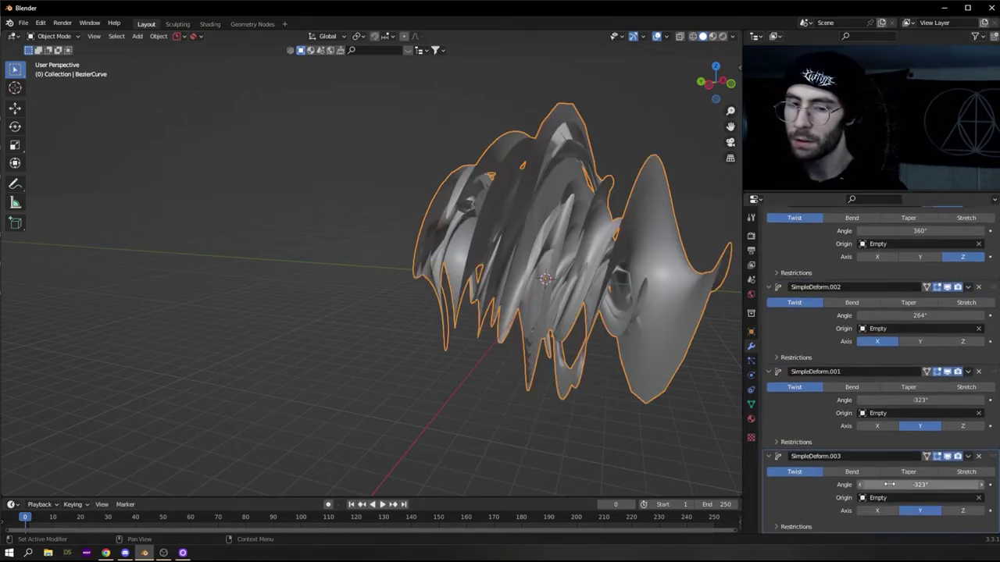
pyautogui.scroll(-1, 905, 478)
pyautogui.click(904, 474)
# Try Bend, Twist and Stretch on SimpleDeform.003, settling on Bend at −323° on Y
pyautogui.moveTo(656, 349); pyautogui.dragTo(679, 339, button='middle')
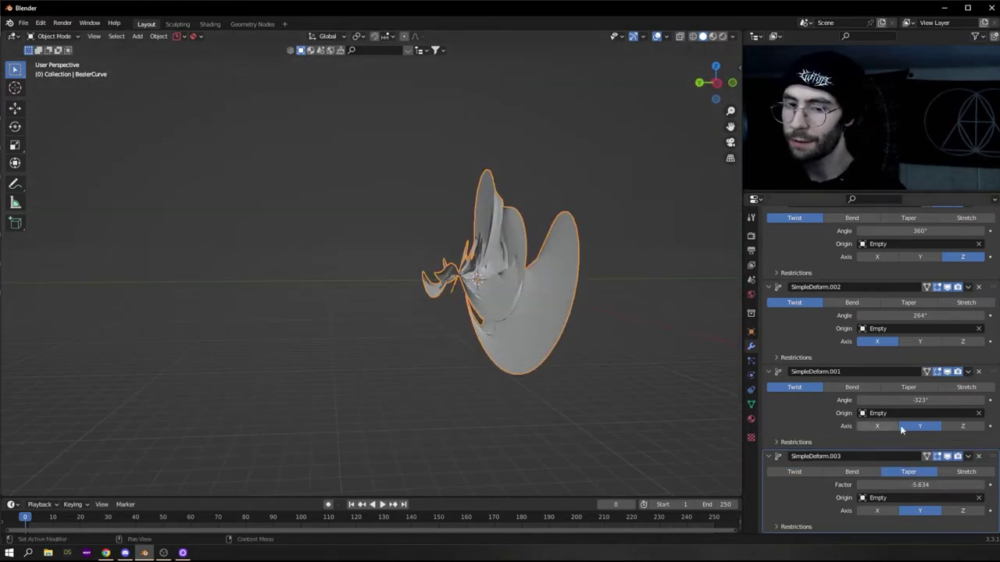
pyautogui.click(853, 472)
pyautogui.moveTo(616, 351); pyautogui.dragTo(569, 263, button='middle')
pyautogui.click(794, 472)
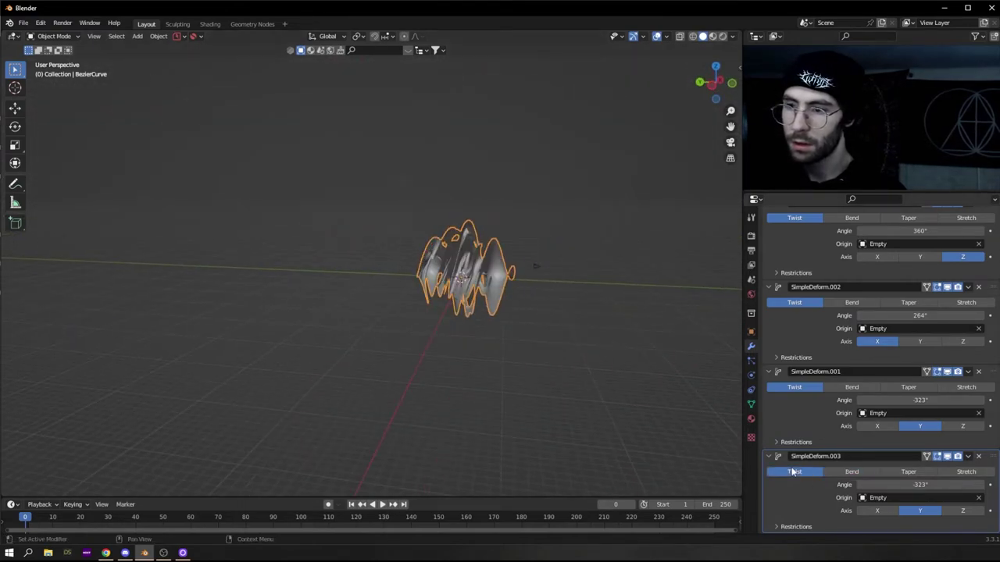
pyautogui.click(965, 472)
pyautogui.moveTo(671, 350); pyautogui.dragTo(301, 426, button='middle')
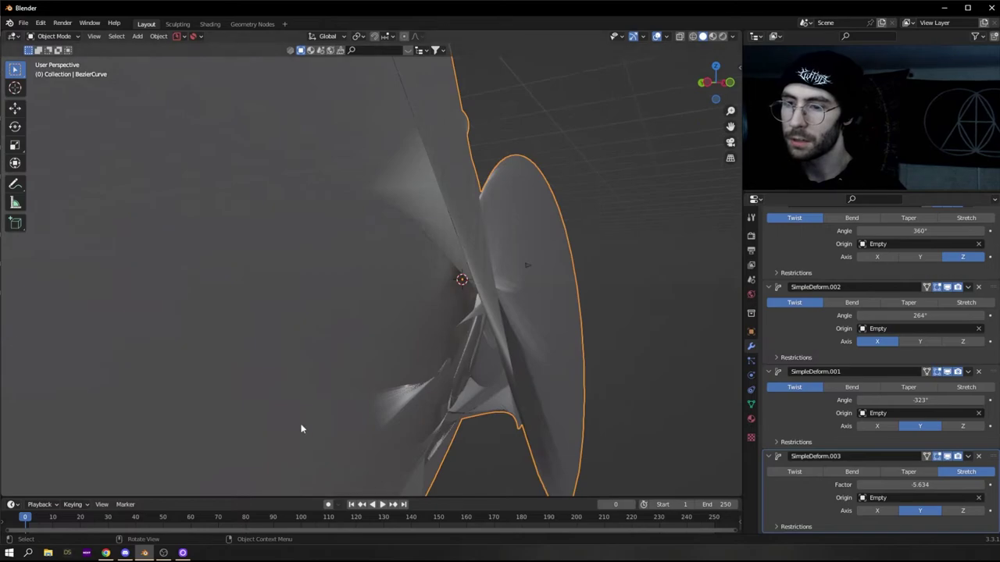
pyautogui.click(847, 473)
pyautogui.moveTo(466, 367); pyautogui.dragTo(469, 343, button='middle')
pyautogui.scroll(4, 461, 322)
pyautogui.scroll(-4, 459, 321)
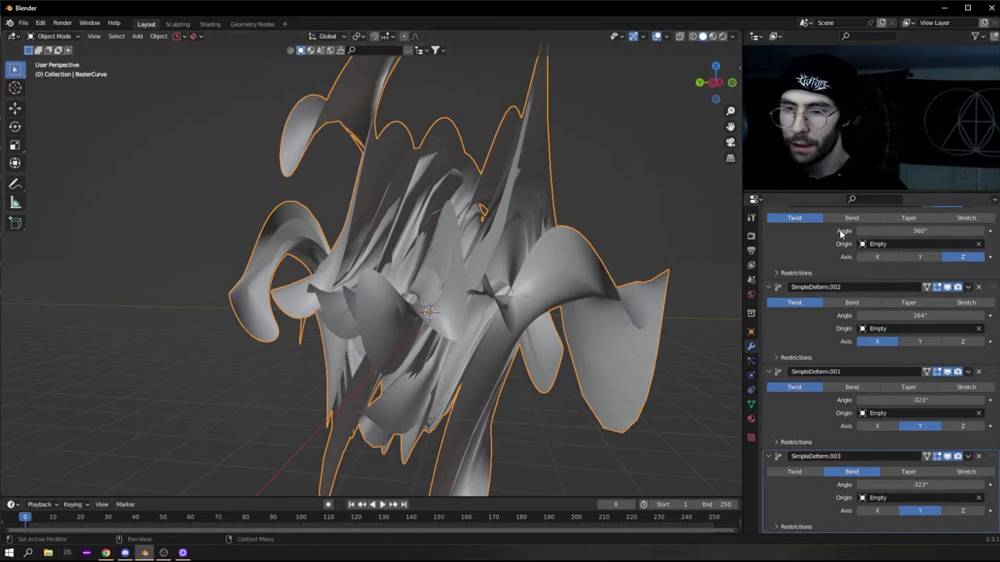
pyautogui.scroll(6, 829, 251)
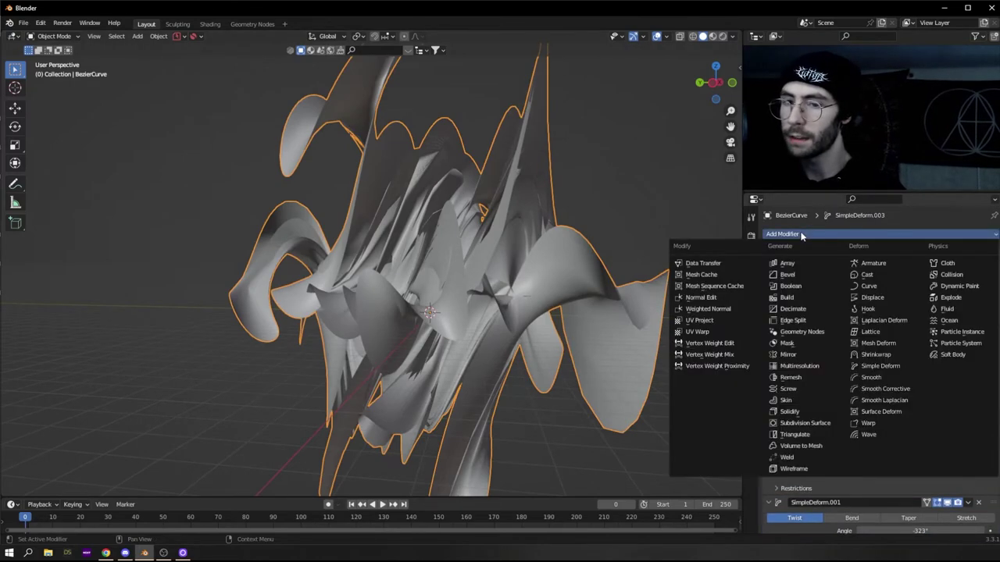
# Append a Subdivision Surface modifier (Subdivision.001) to the stack and inspect the smoothed sculpture
pyautogui.click(787, 234)
pyautogui.click(806, 424)
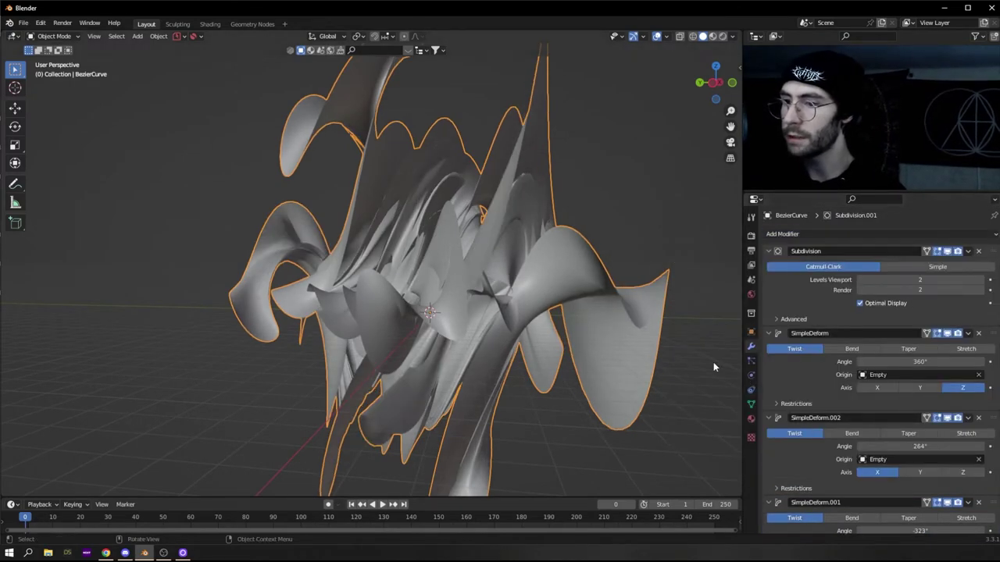
pyautogui.scroll(-5, 599, 335)
pyautogui.scroll(12, 564, 335)
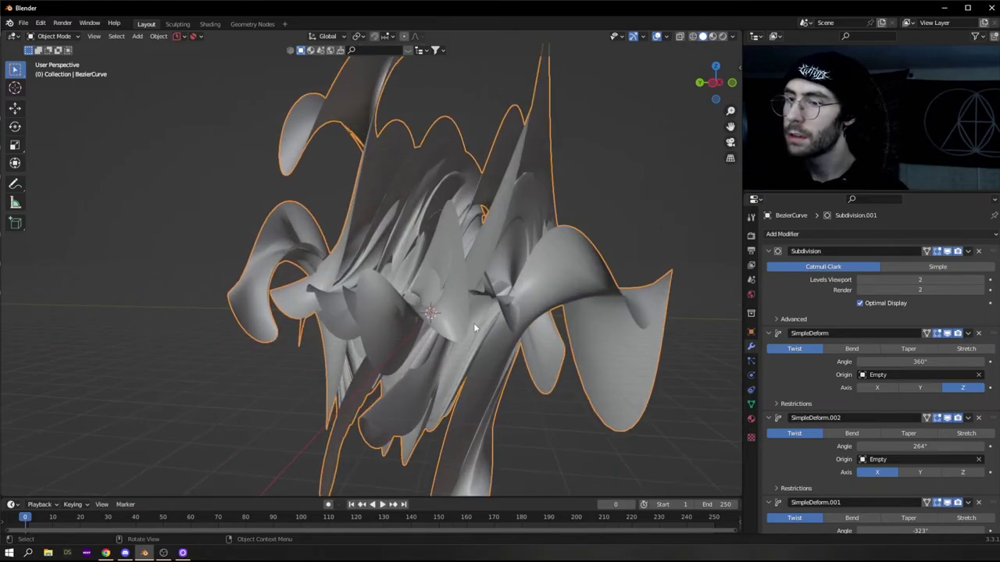
pyautogui.moveTo(600, 319); pyautogui.dragTo(366, 330, button='middle')
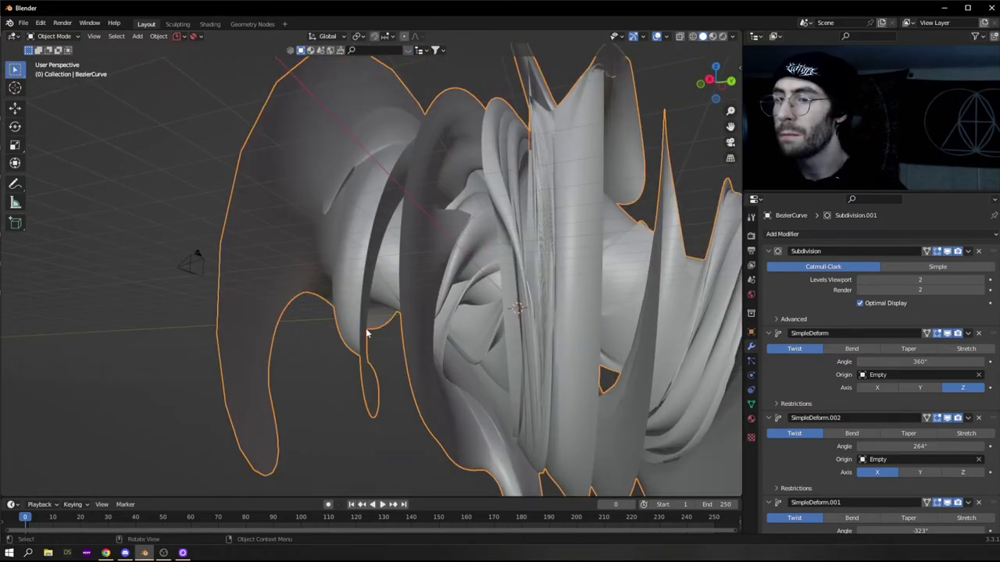
pyautogui.scroll(-6, 454, 326)
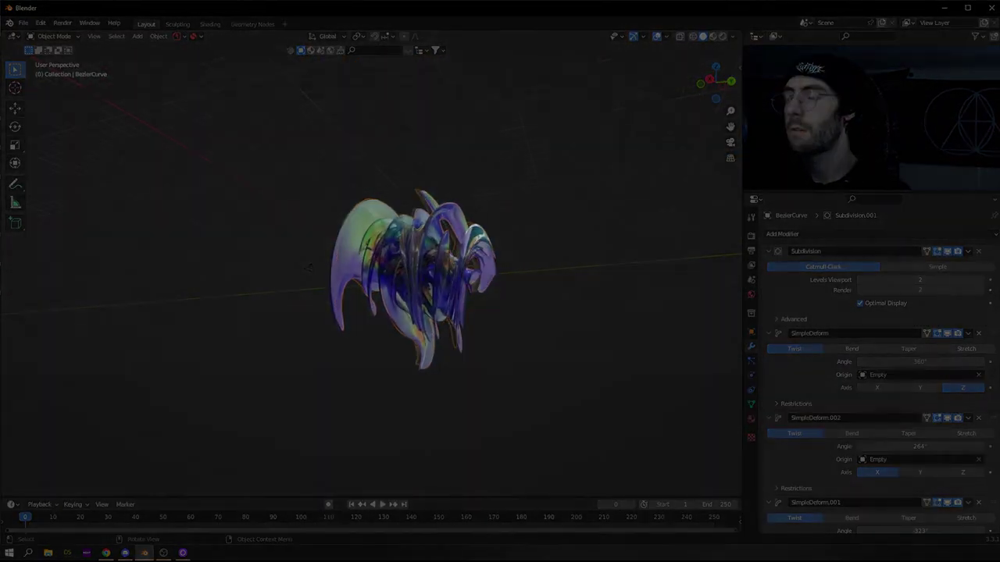